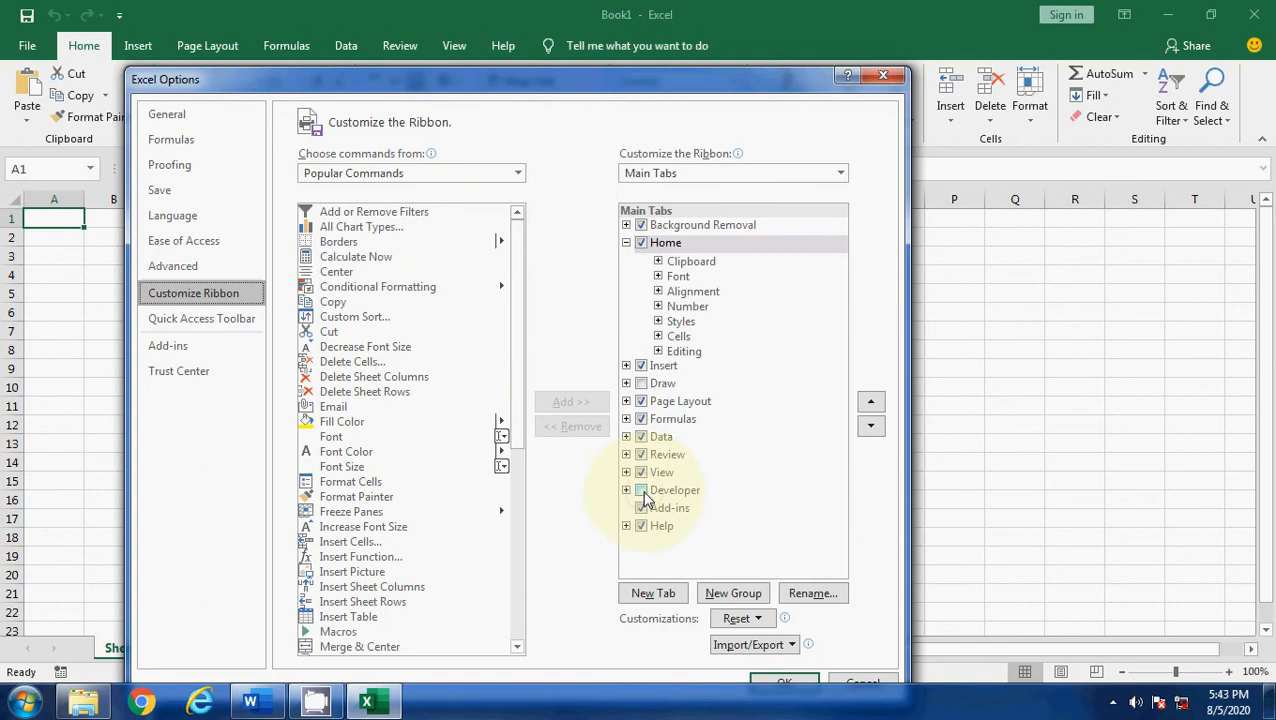
Enable the Developer tab in the ribbon customization, apply the options, and show the Developer commands.
left_click_drag(690, 80, 700, 23)
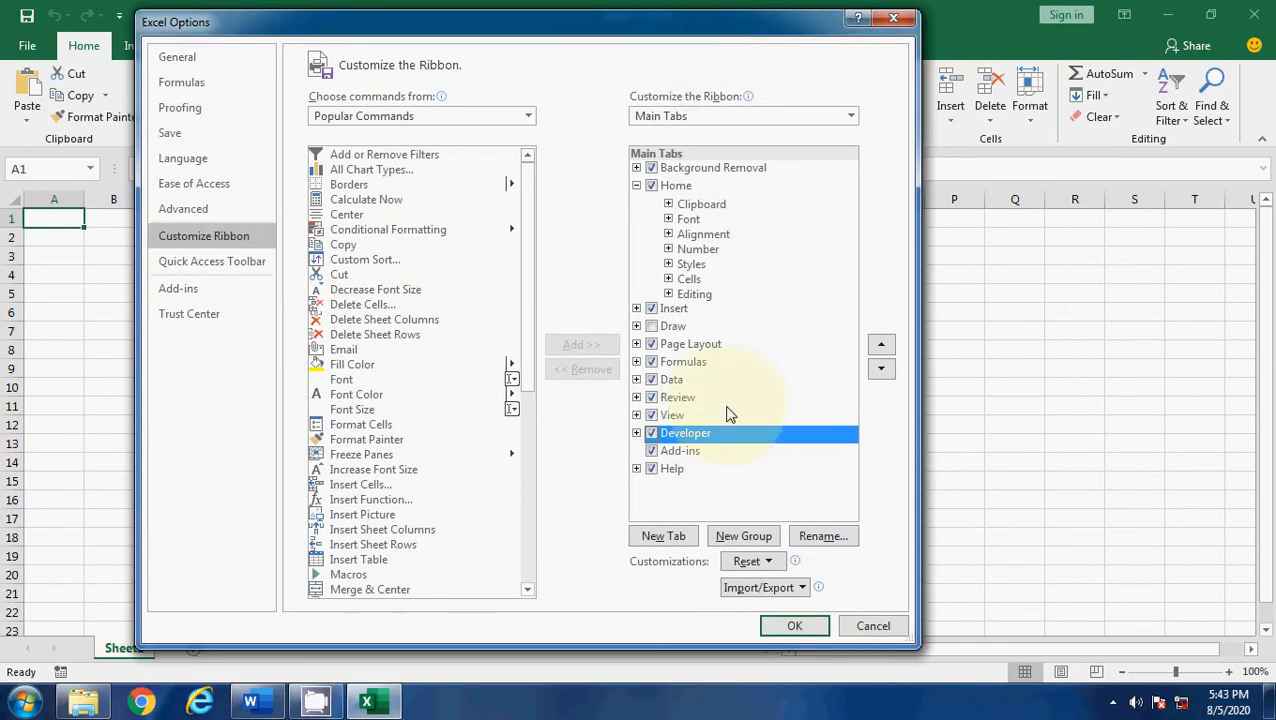
left_click(795, 626)
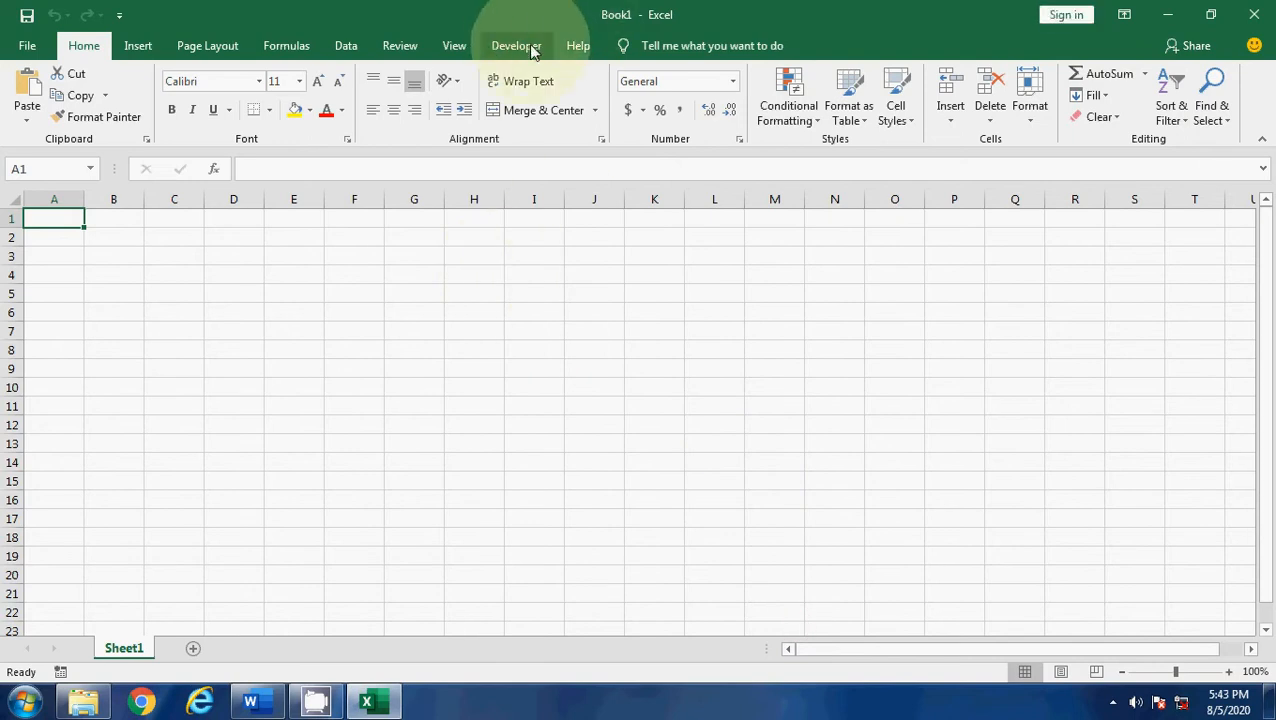
left_click(454, 290)
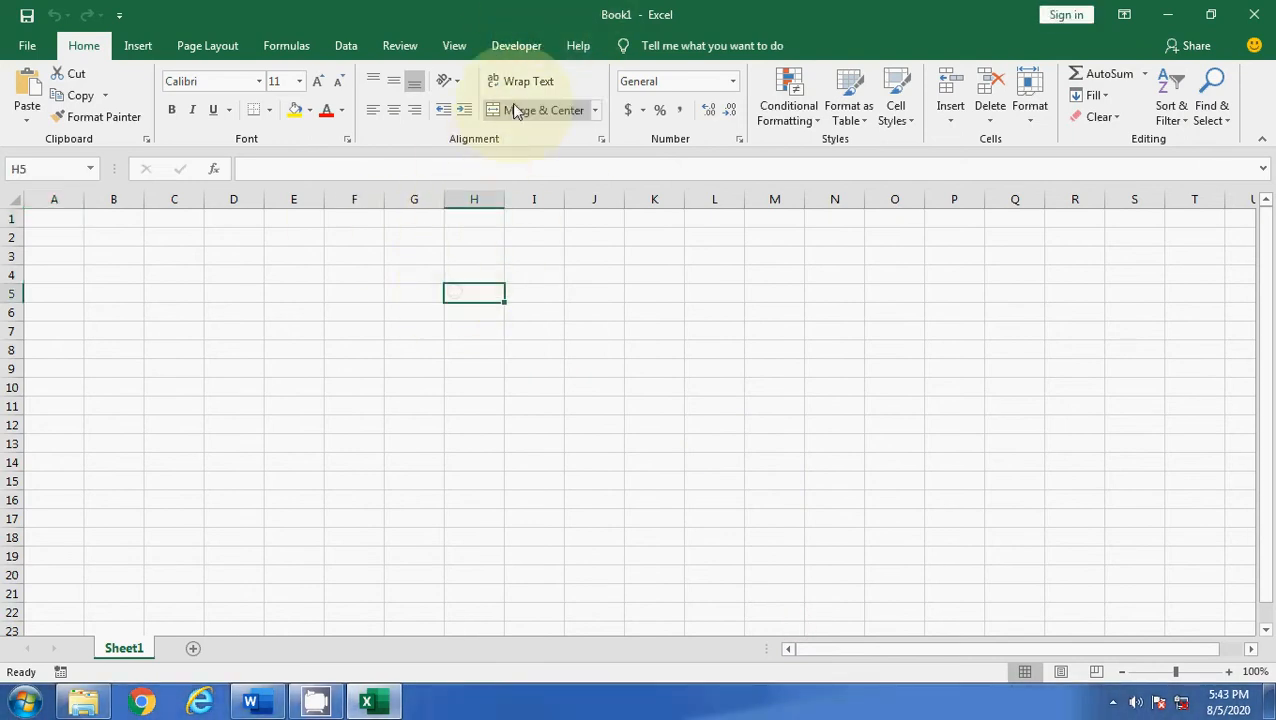
left_click(516, 46)
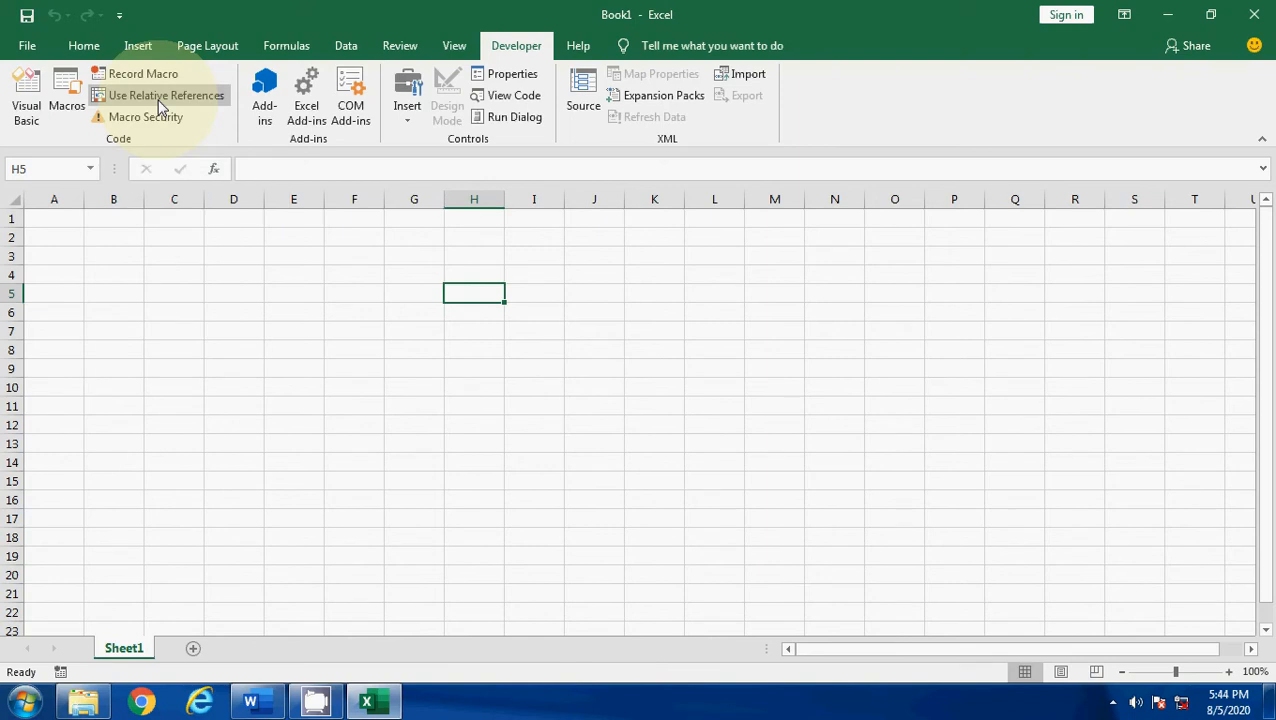
Turn on relative references for macro recording and make A1 the active cell.
left_click(163, 100)
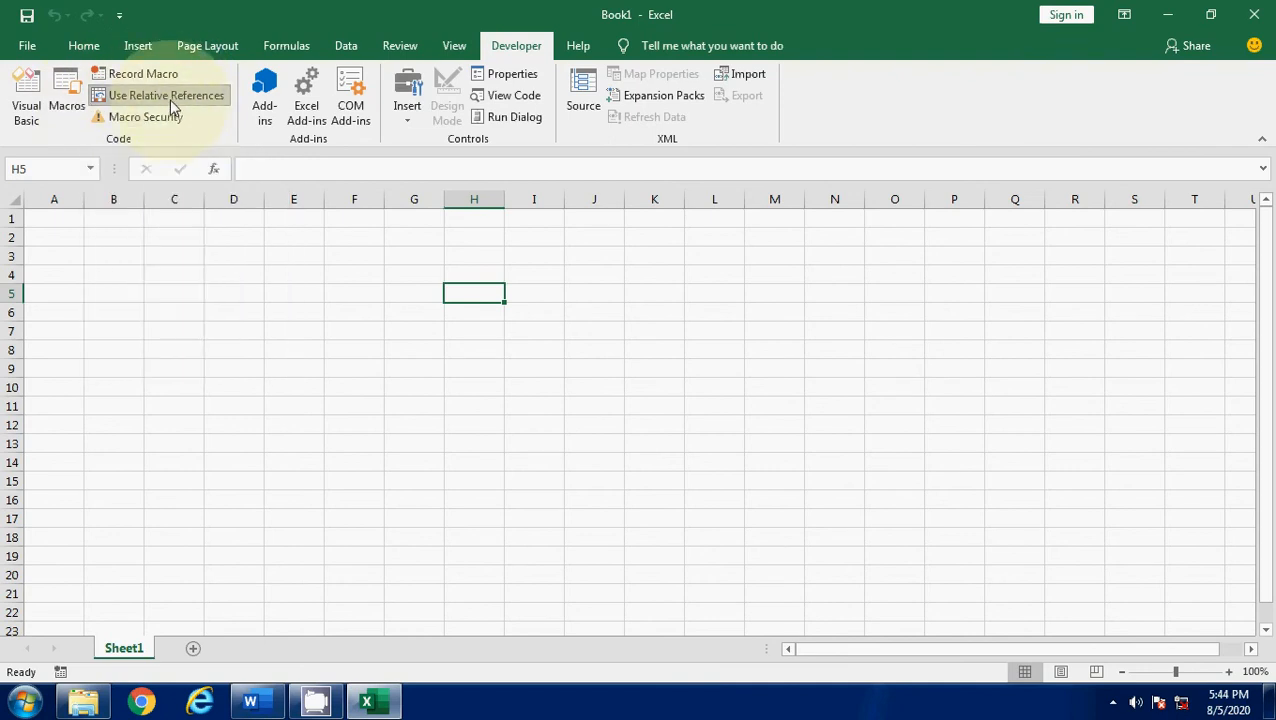
left_click(159, 296)
key("ctrl+Home")
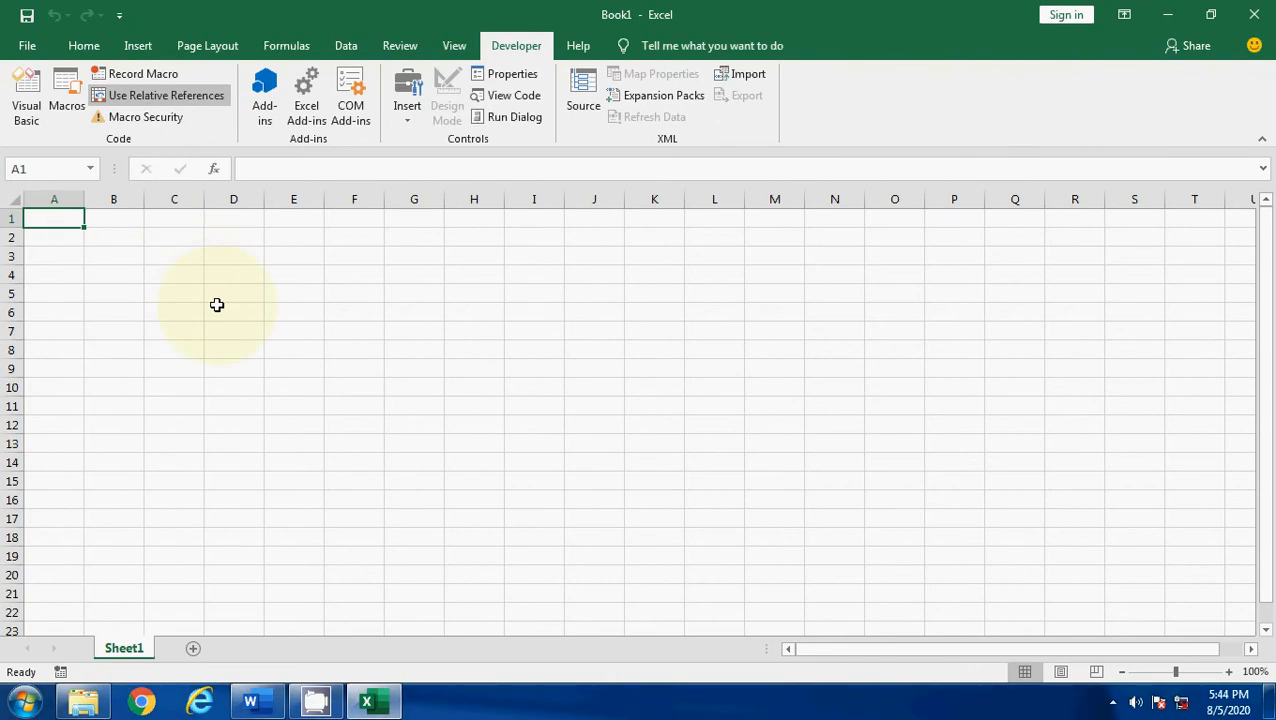
Set up a new macro recording named AWL with the shortcut Ctrl+q.
left_click(143, 75)
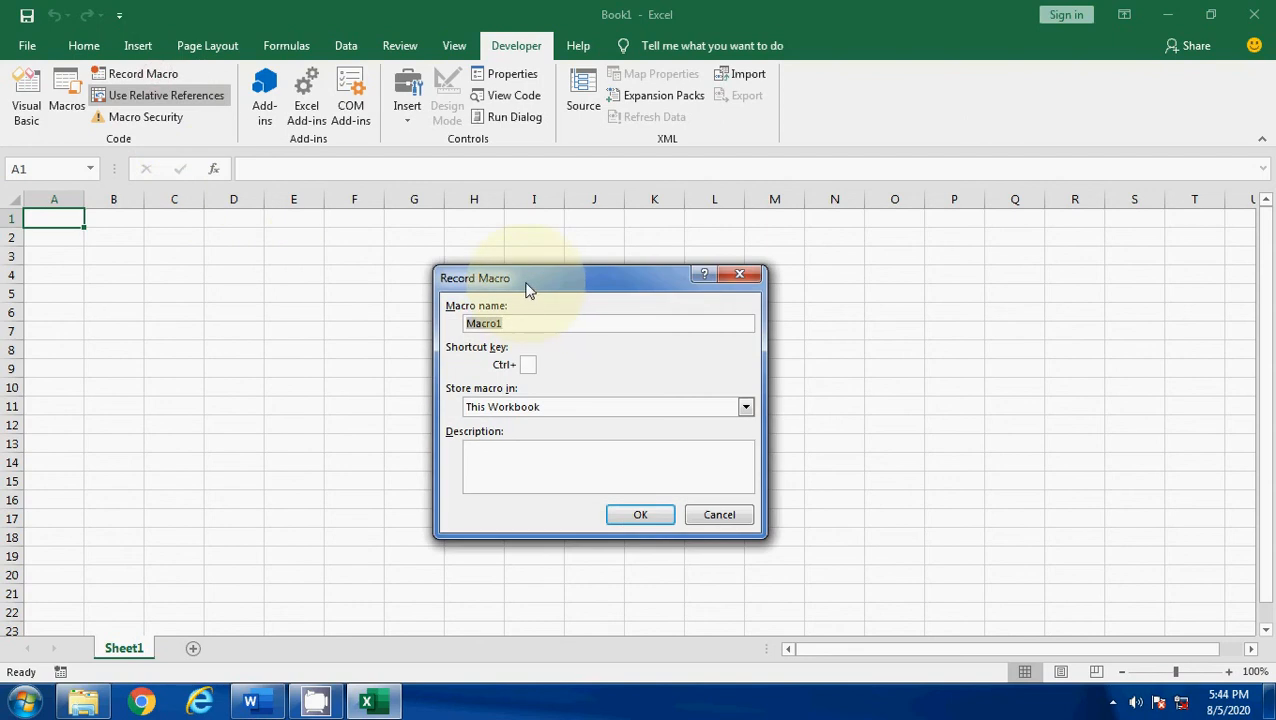
left_click_drag(528, 289, 585, 271)
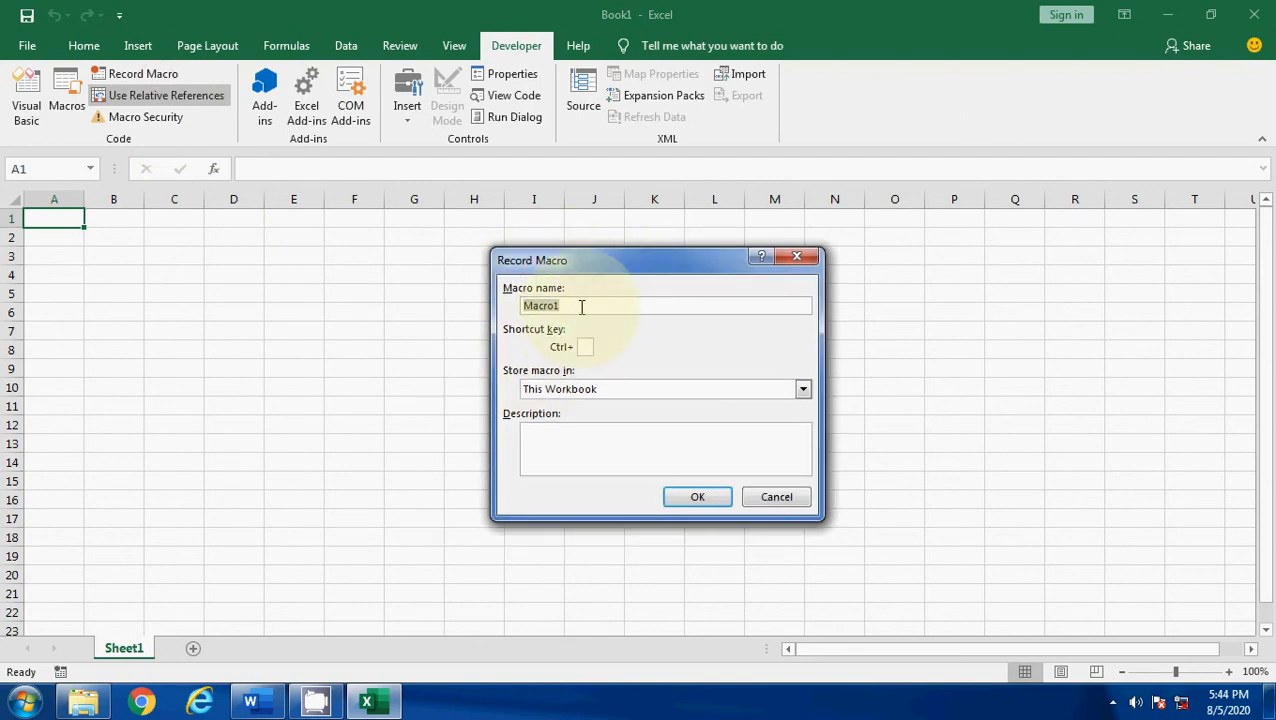
key("BackSpace")
type("AWL")
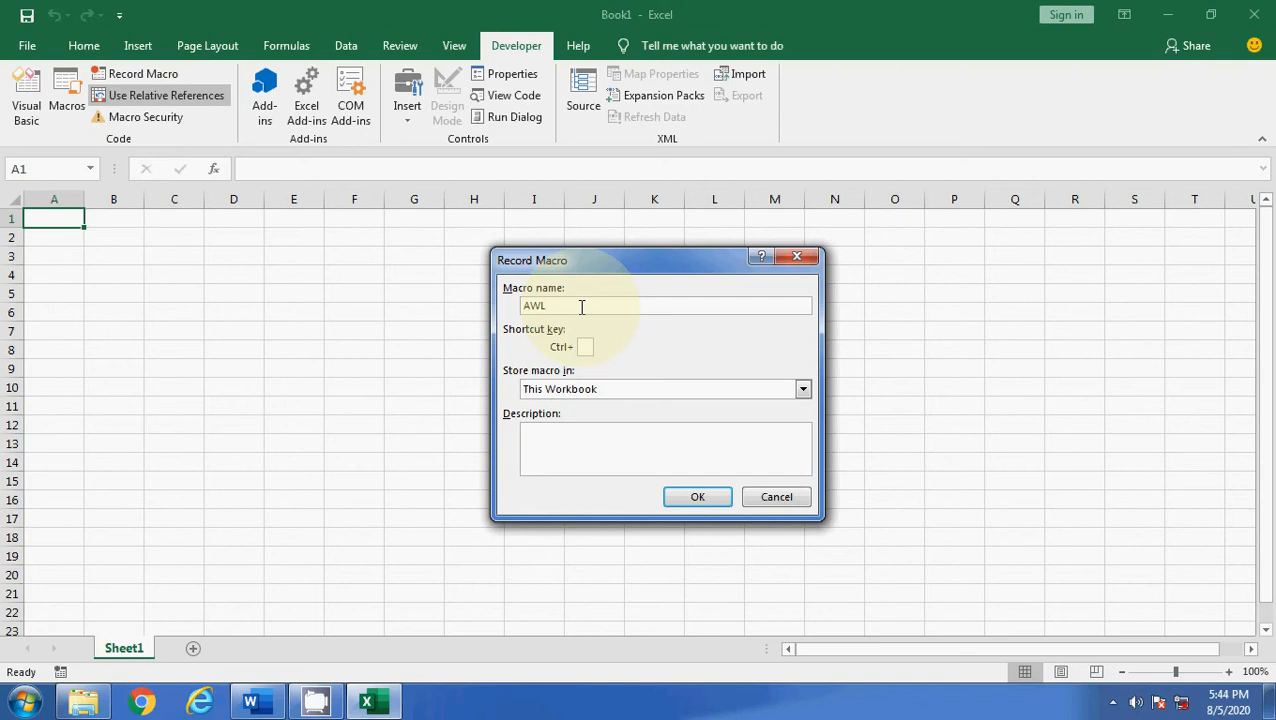
left_click(586, 347)
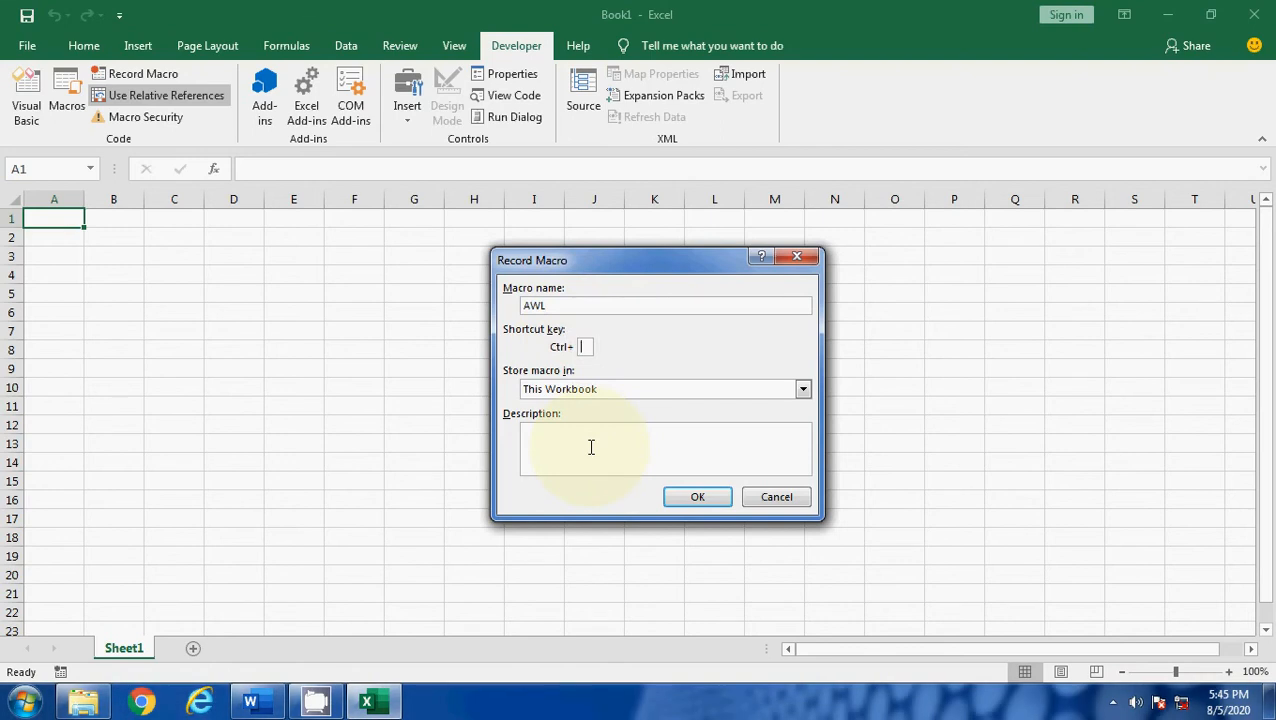
type("q")
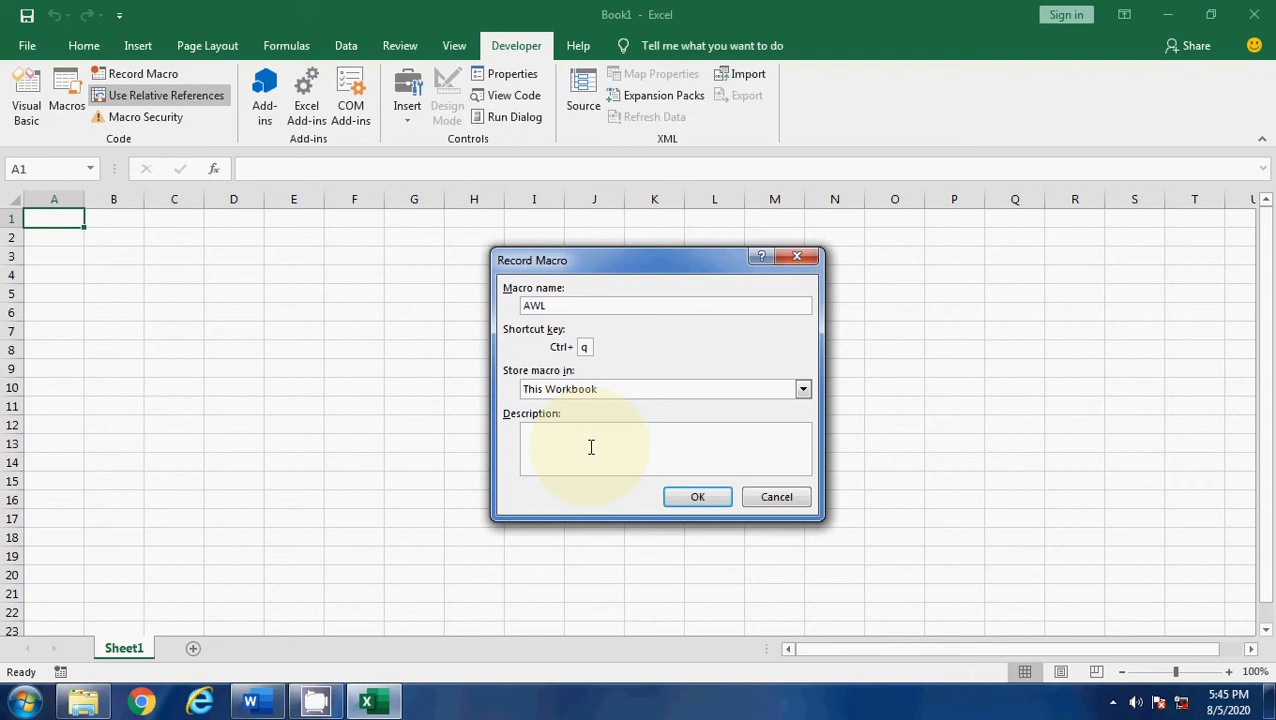
Store the macro in This Workbook, describe it as "Award List Format", and start recording.
left_click(605, 391)
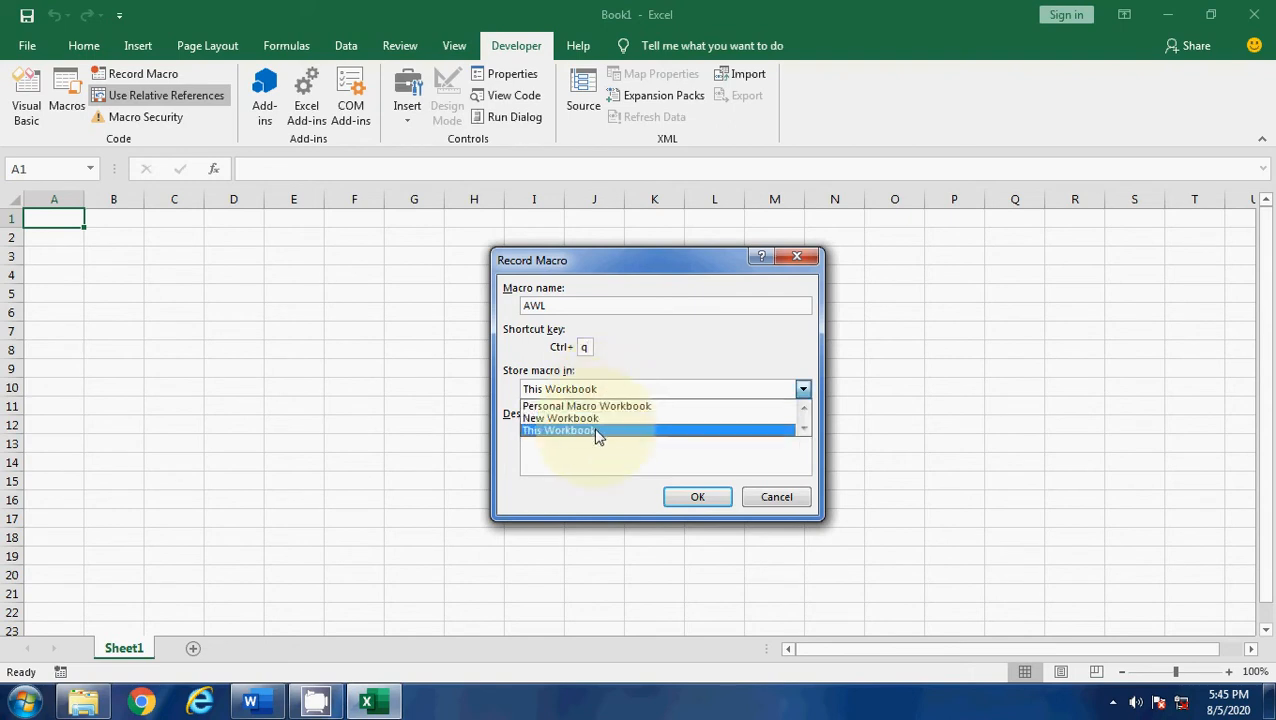
left_click(597, 431)
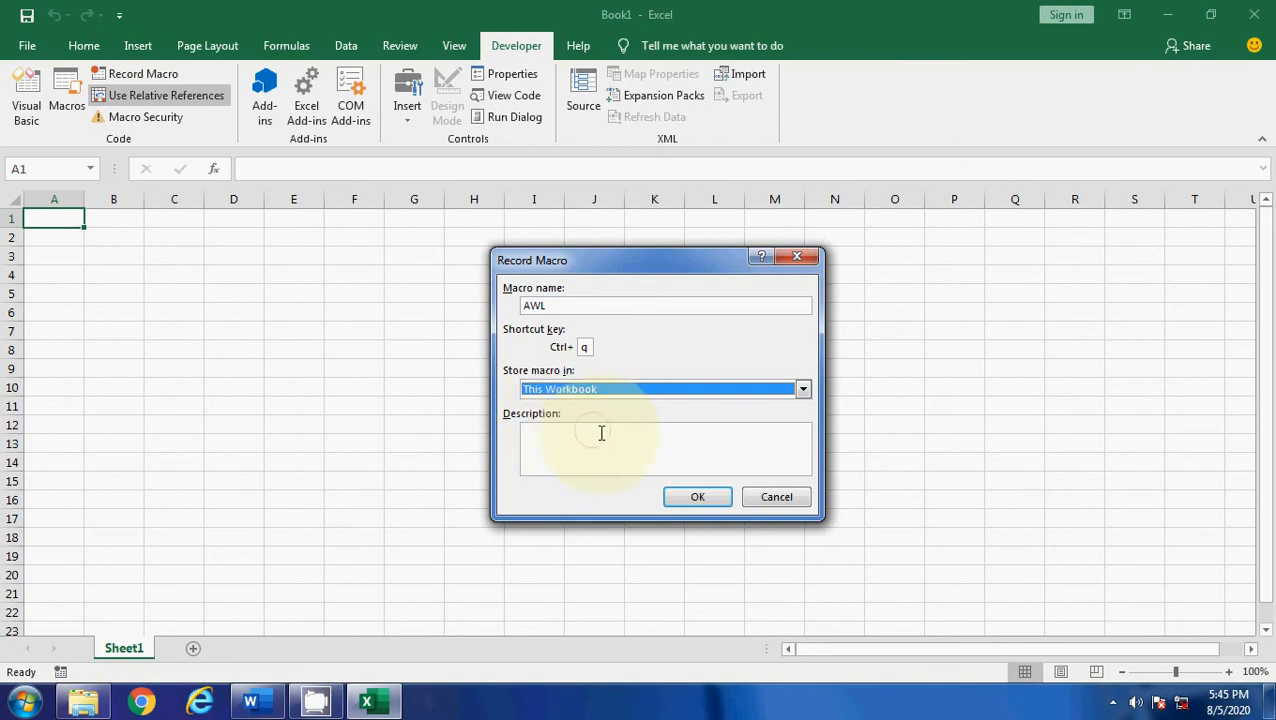
left_click(620, 392)
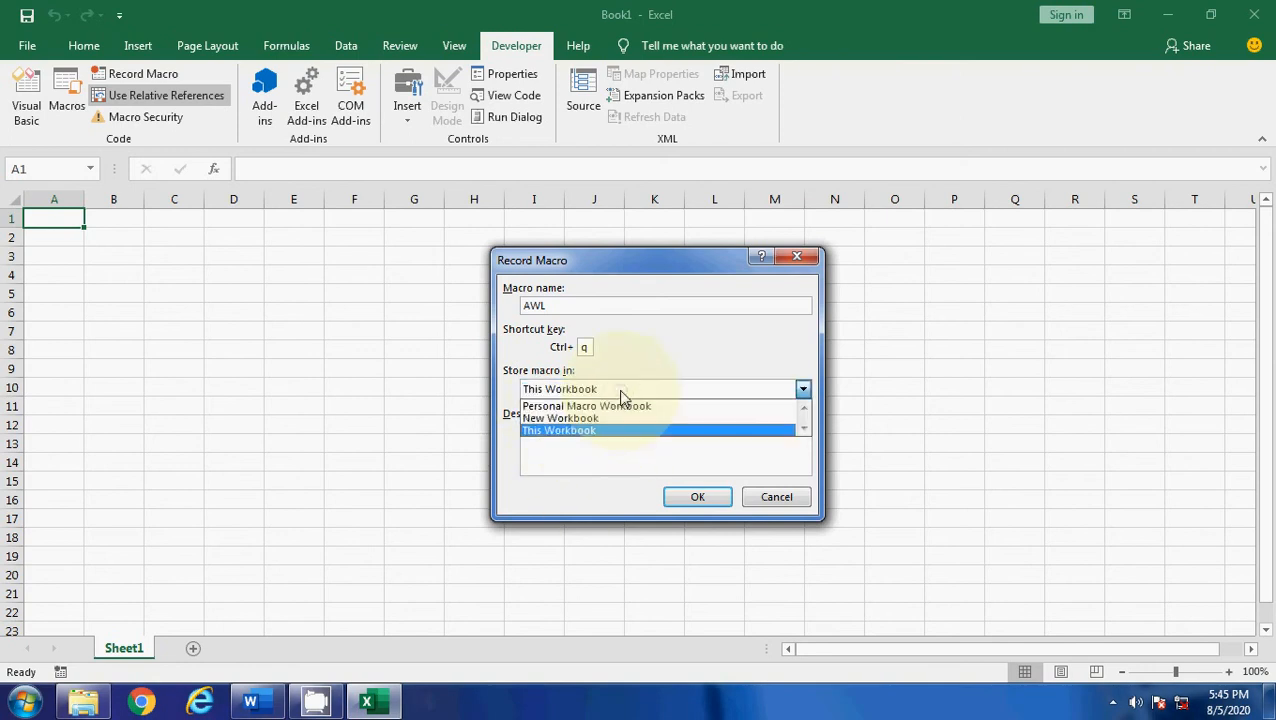
left_click(578, 430)
left_click(566, 452)
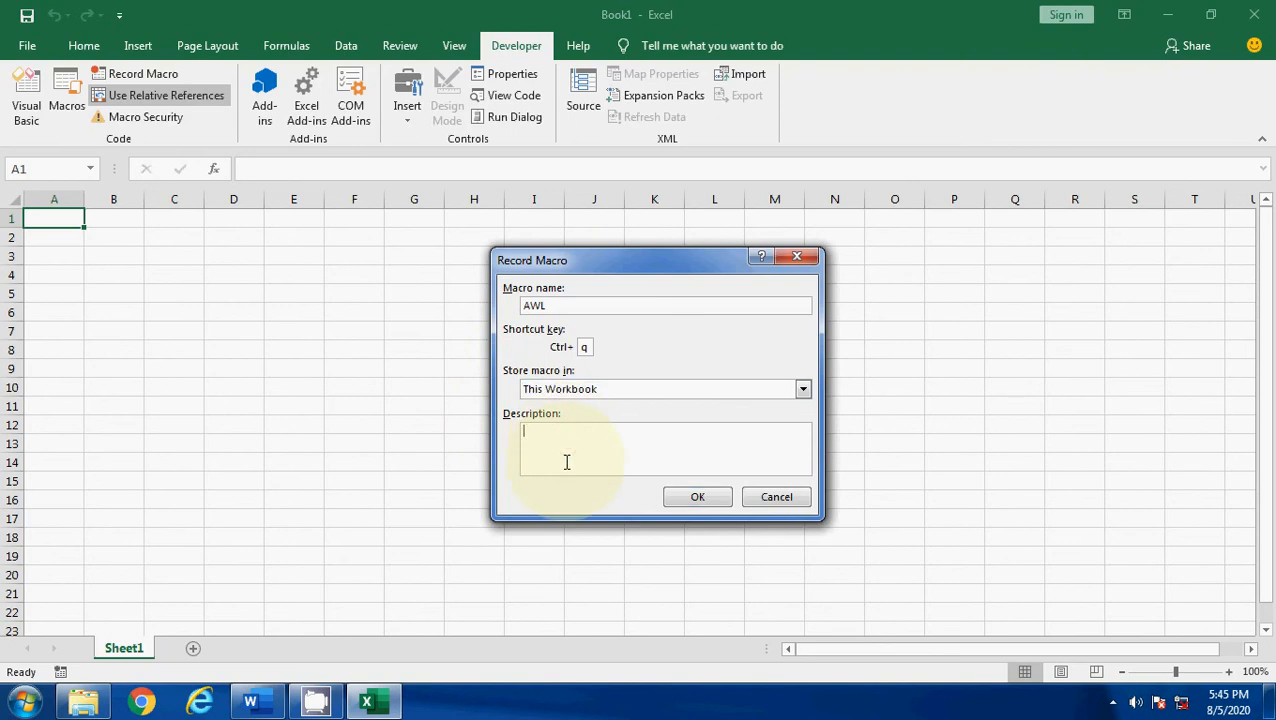
type("Award List")
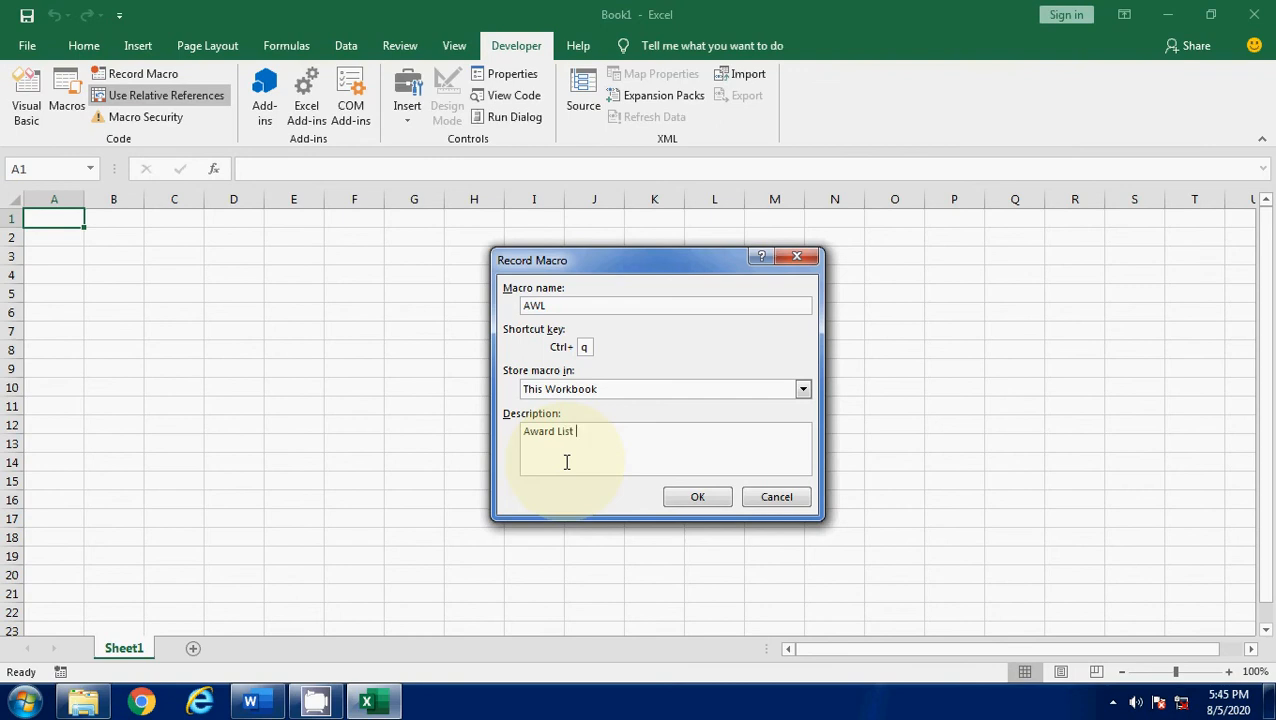
type(" Format")
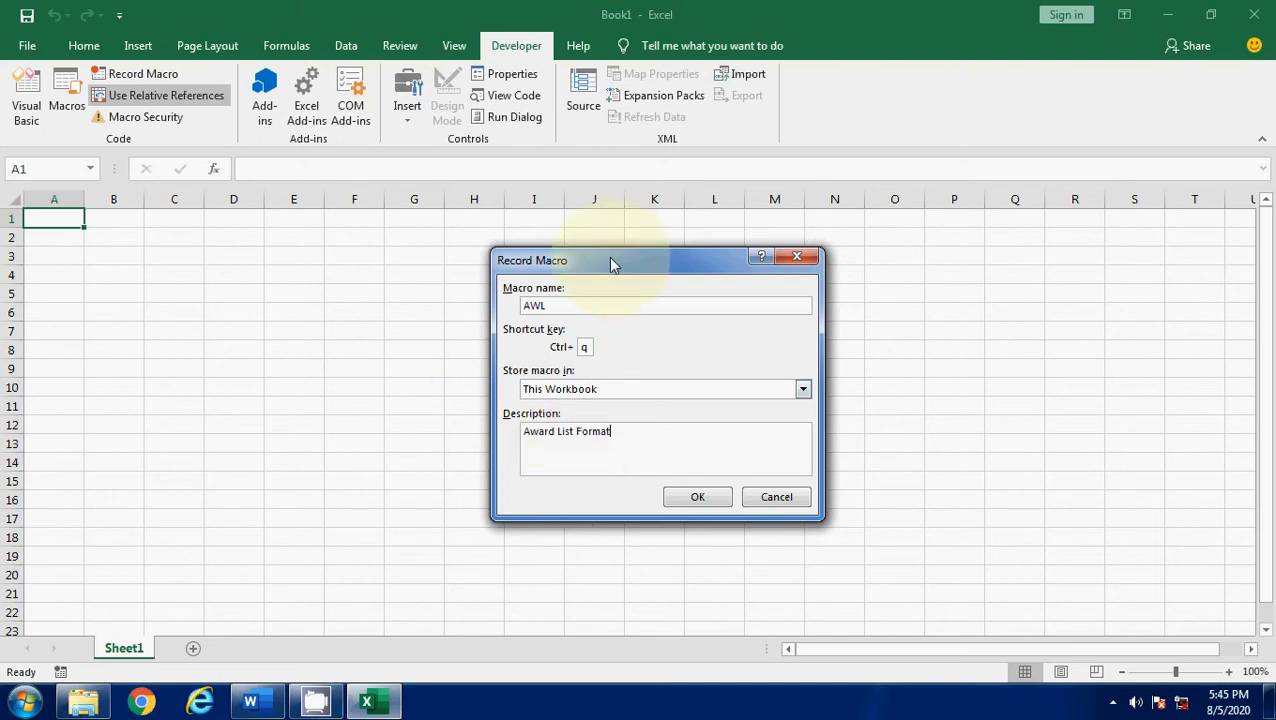
left_click_drag(614, 264, 571, 266)
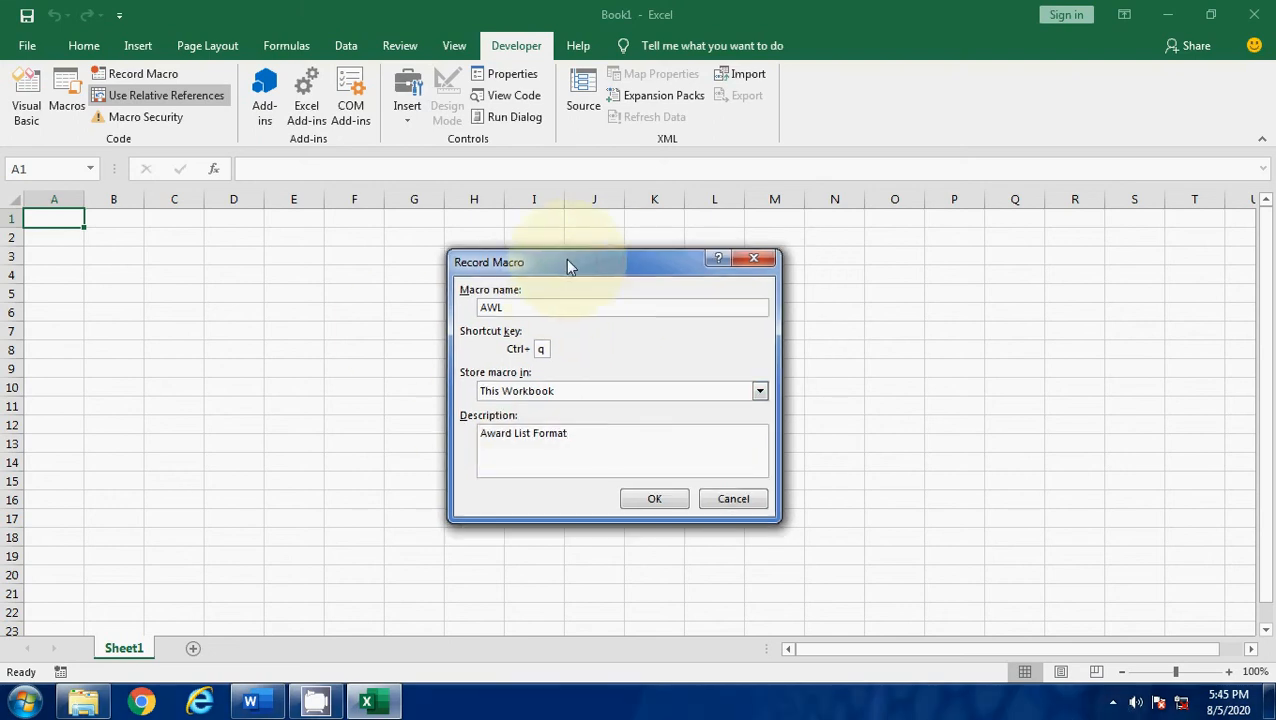
left_click(668, 505)
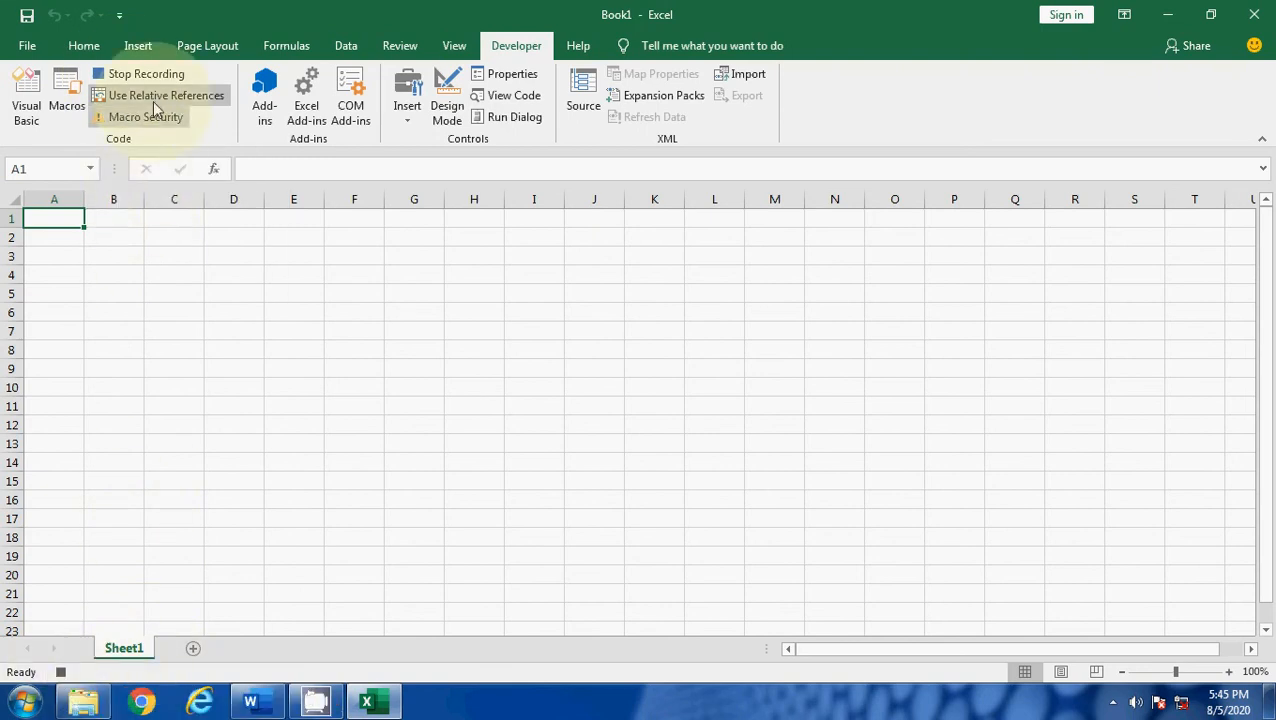
Enter the title "ABC School" in cell A1.
type("A")
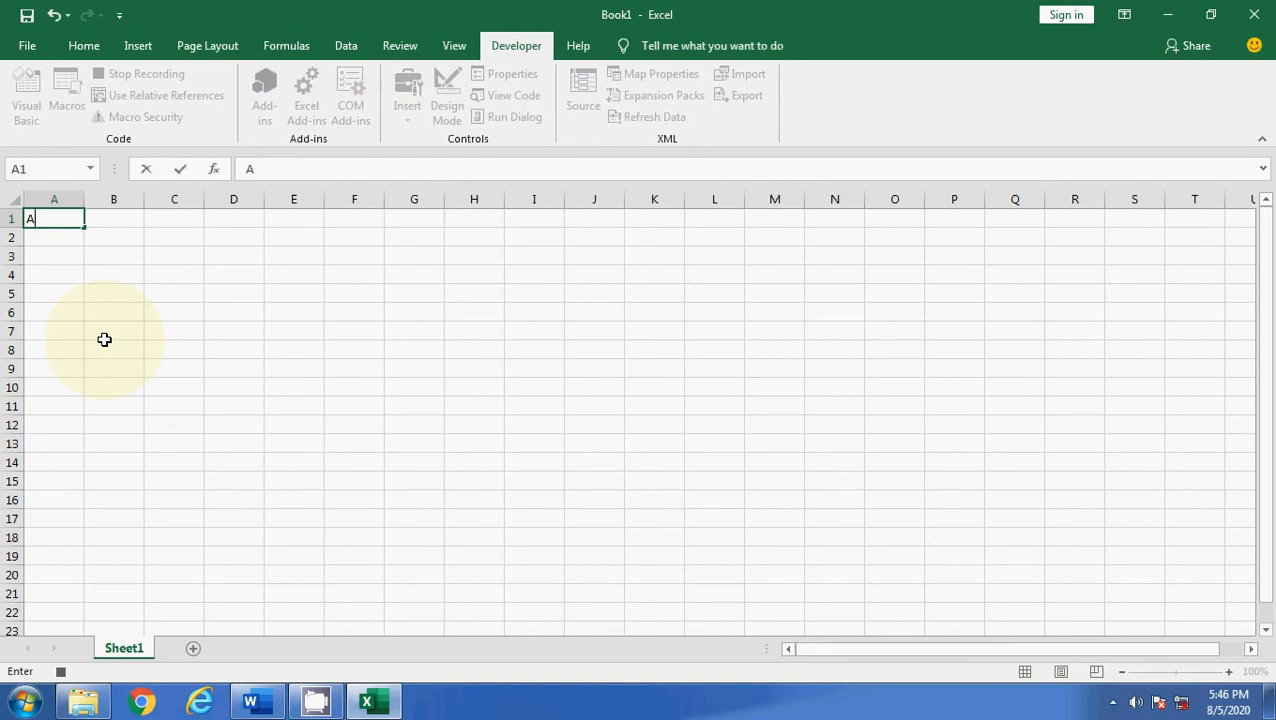
type("BC School")
key("Return")
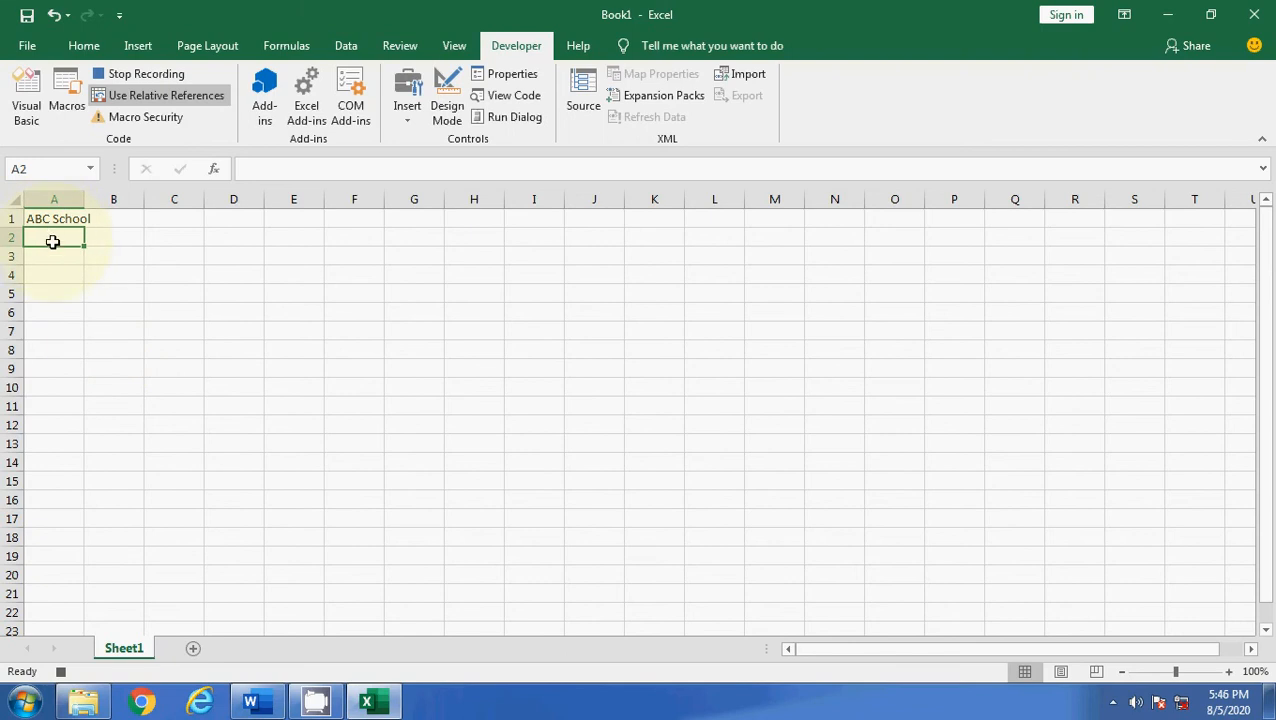
Enter the column headings Roll No, Name and Marks in cells A2 to C2.
type("Roll")
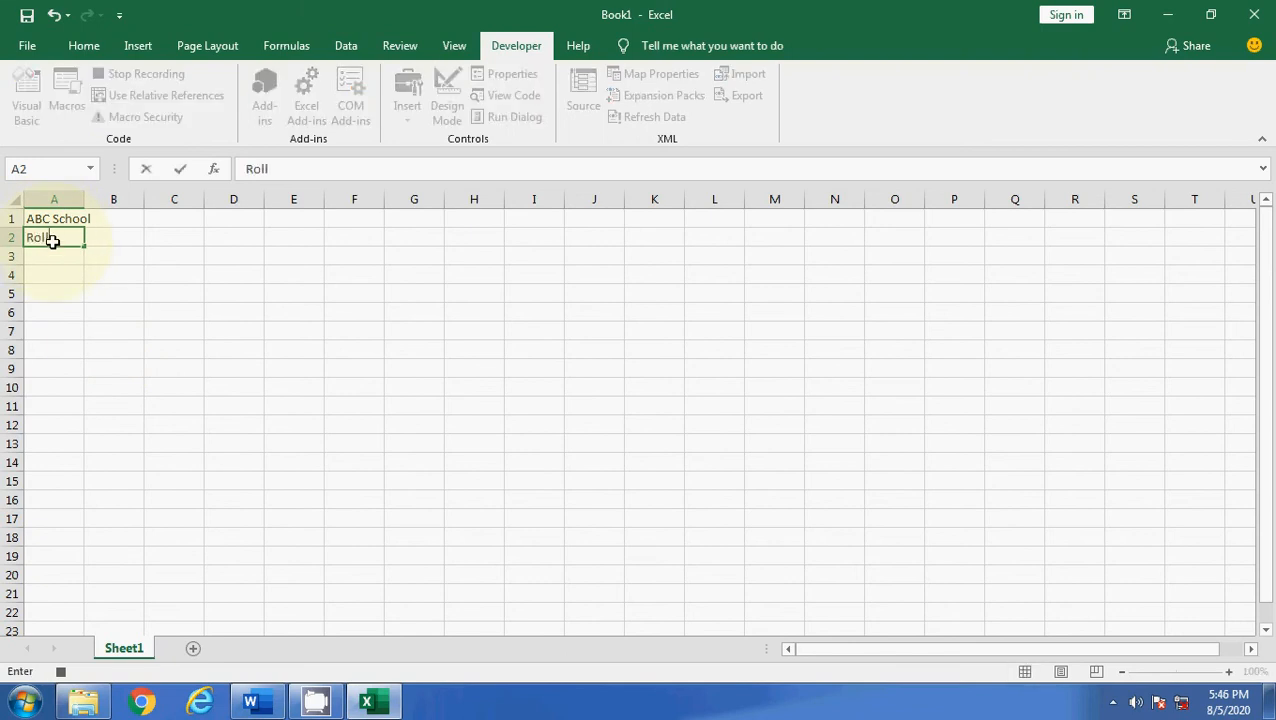
type(" No")
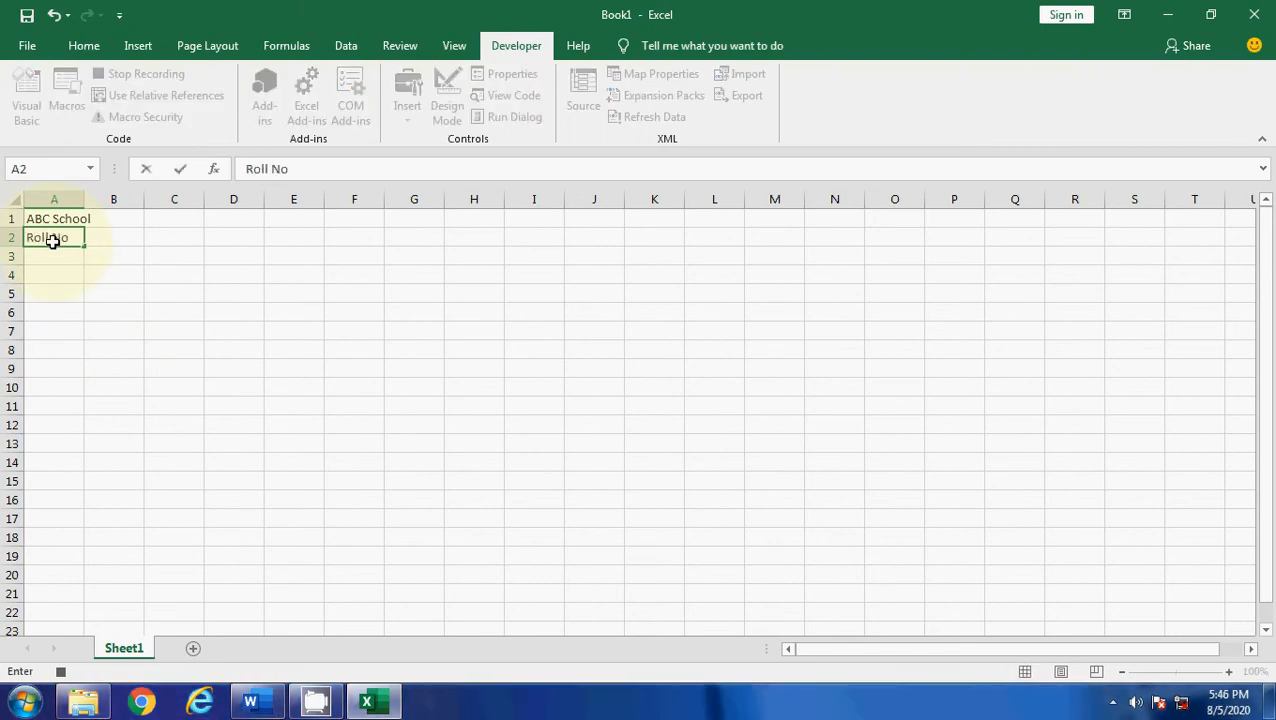
key("Tab")
type("Name")
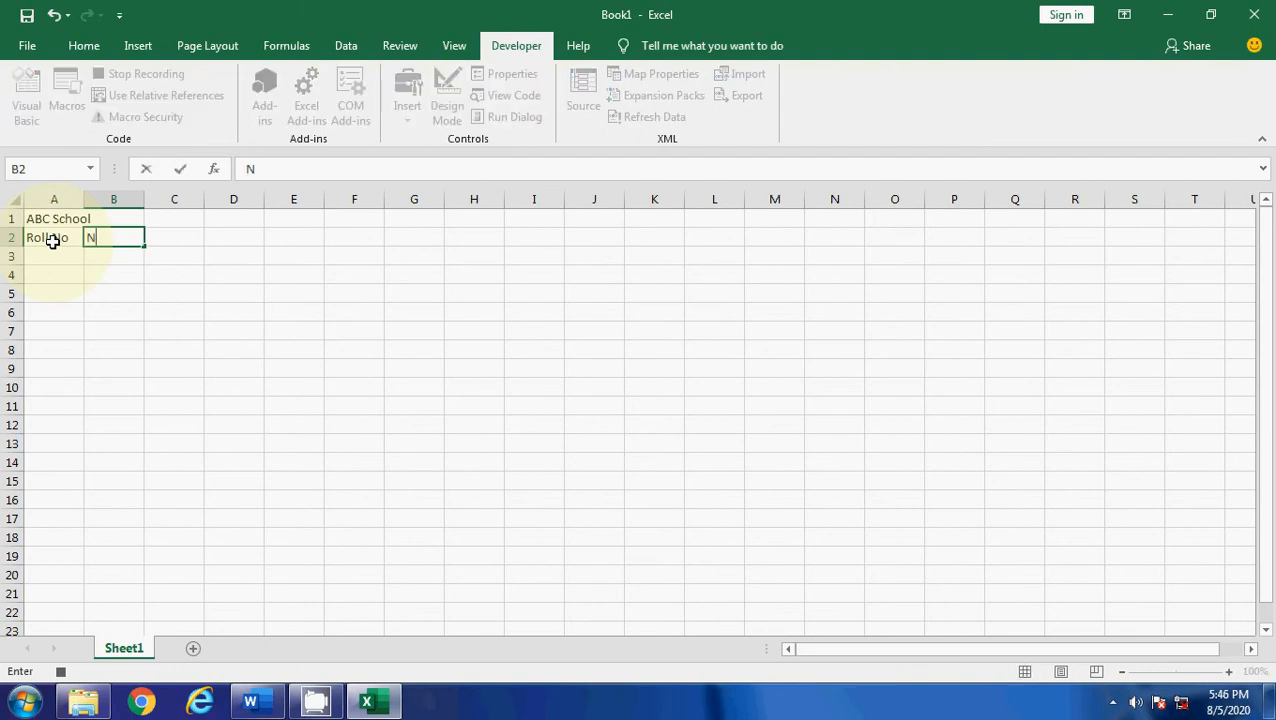
key("Tab")
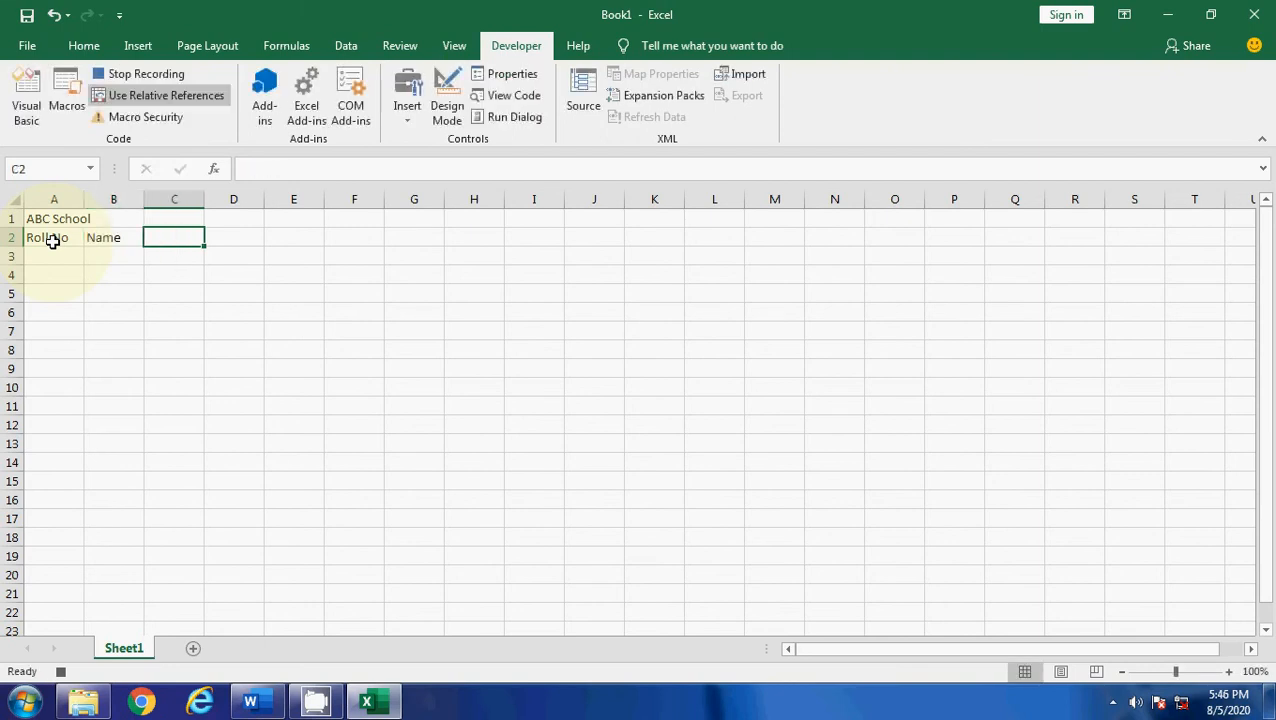
type("Marks")
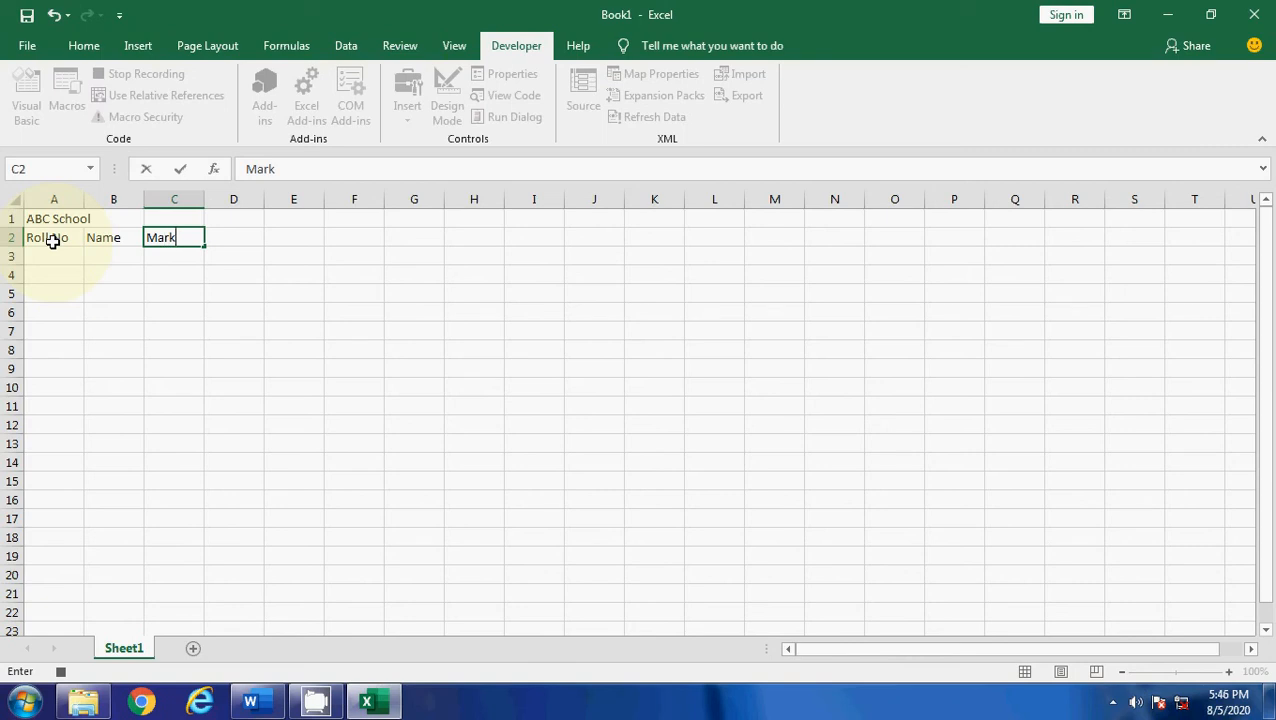
left_click(65, 276)
Enter roll numbers 101 and 102 from cell A3 and extend the series down column A to 125.
left_click(65, 259)
type("101")
key("Return")
type("102")
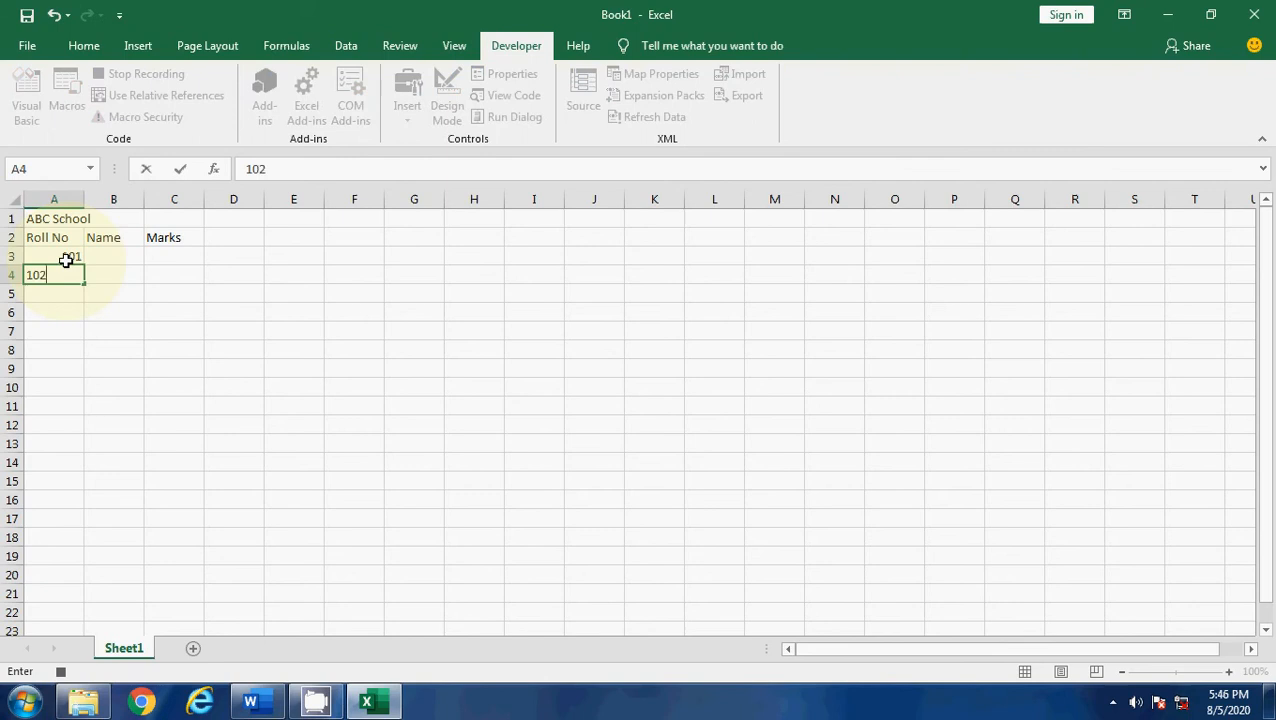
key("Return")
left_click_drag(70, 257, 68, 561)
scroll(129, 439, "up", 3)
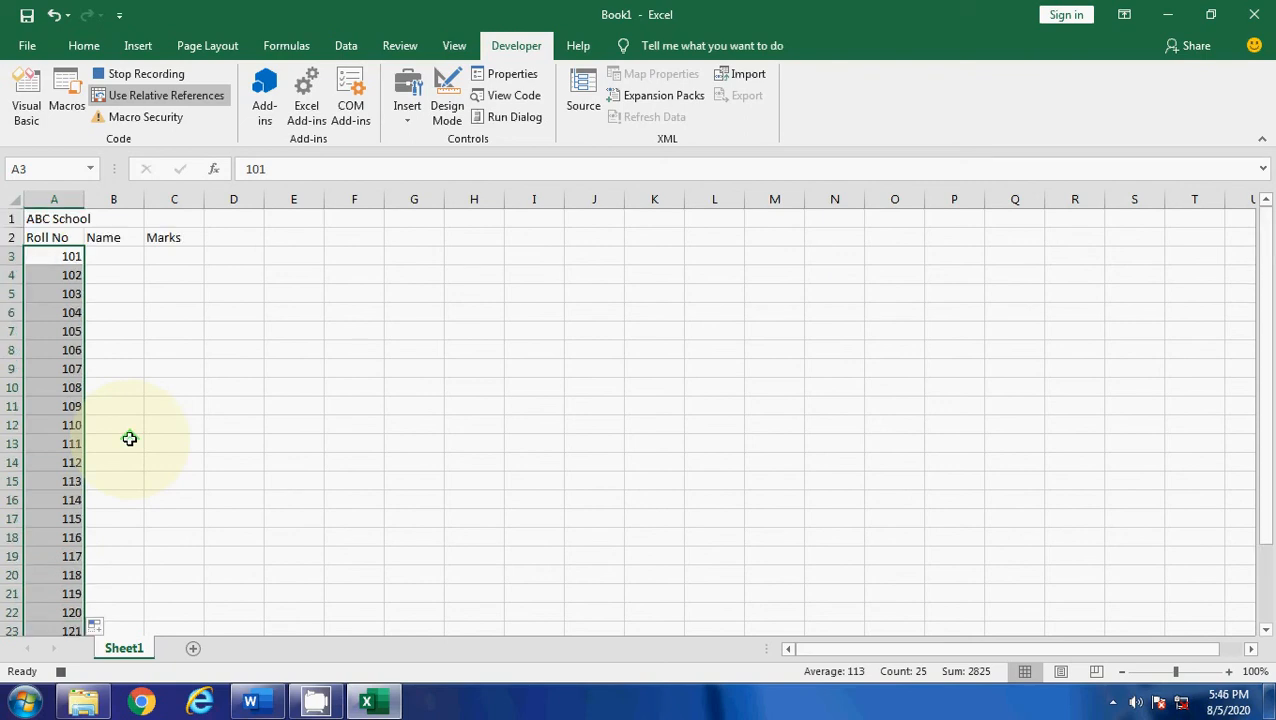
Widen the Name column to about three times its default width.
left_click(120, 258)
left_click_drag(144, 207, 229, 207)
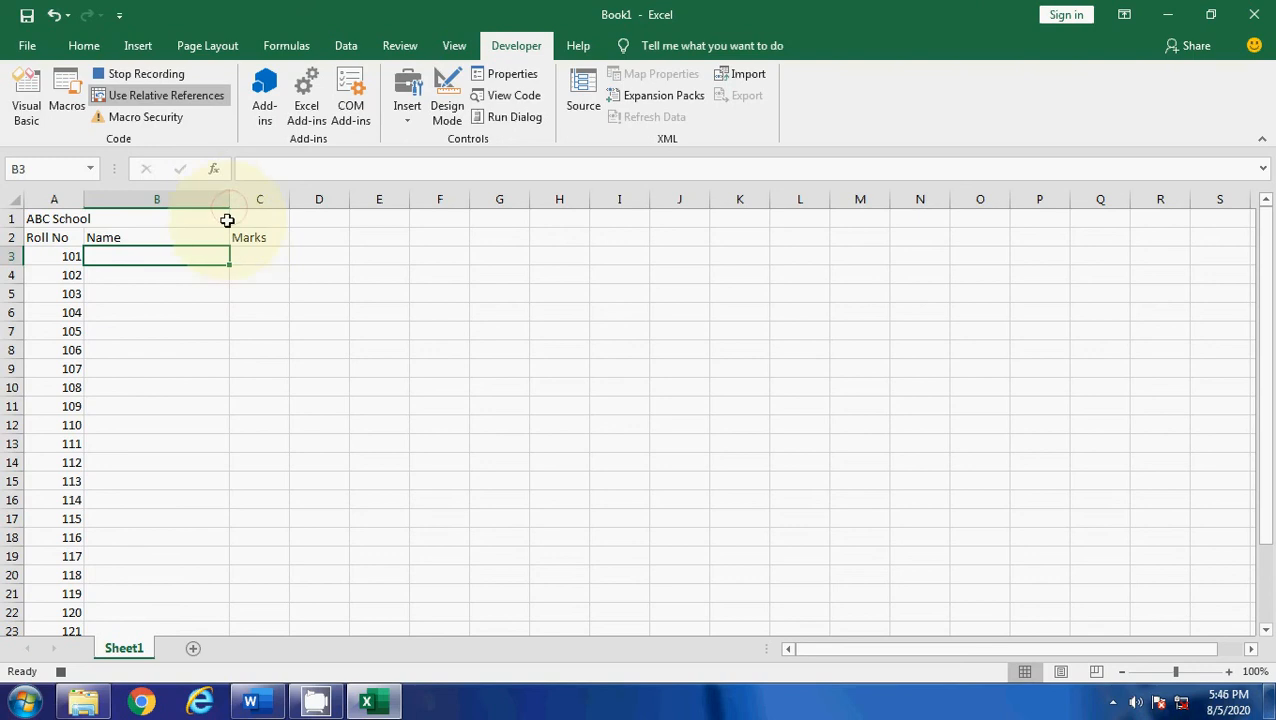
left_click(208, 329)
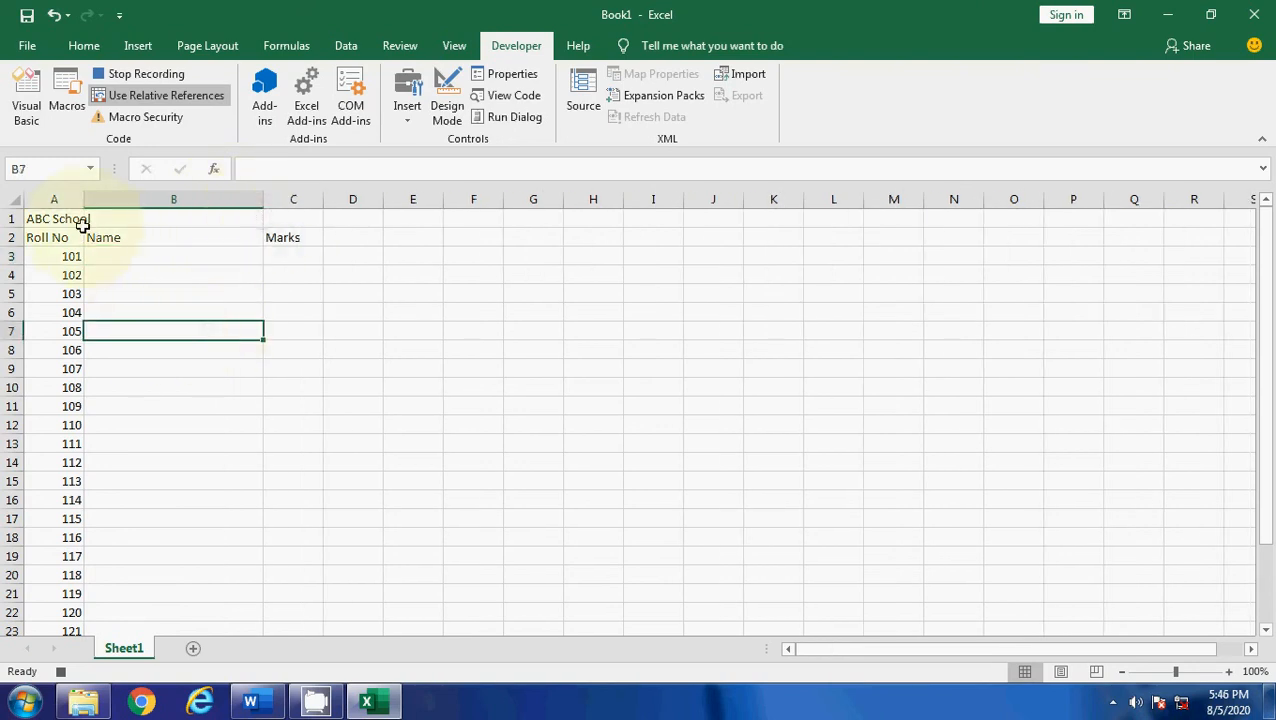
Merge and center the school title across cells A1 to C1.
left_click_drag(34, 219, 276, 215)
left_click(95, 47)
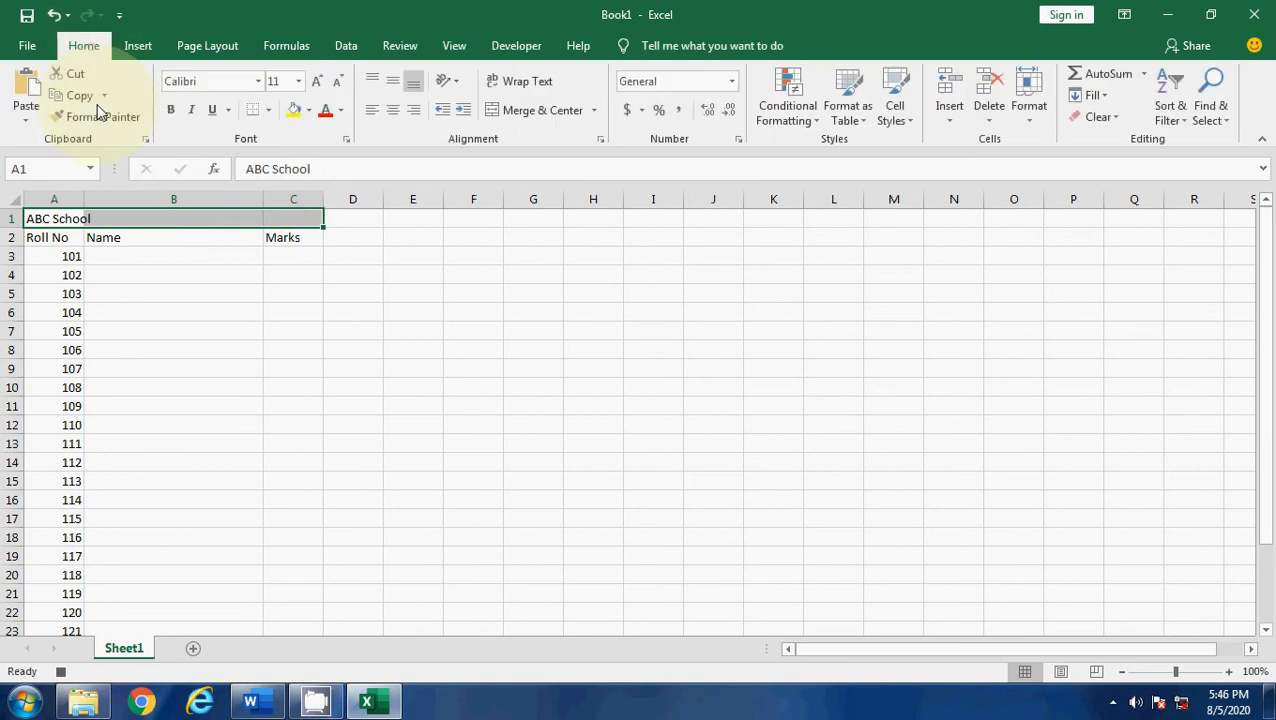
left_click(595, 111)
left_click(577, 136)
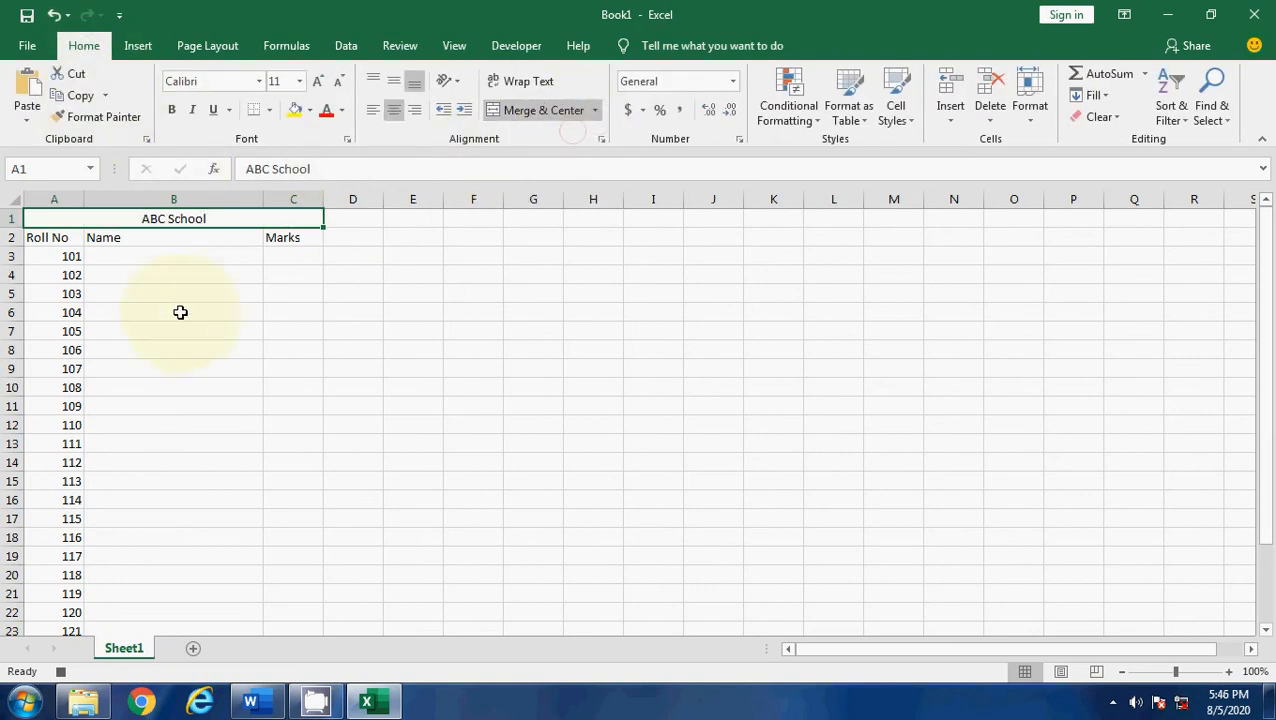
Set the school title's font size to 36 and fill its merged cell with yellow.
left_click(299, 81)
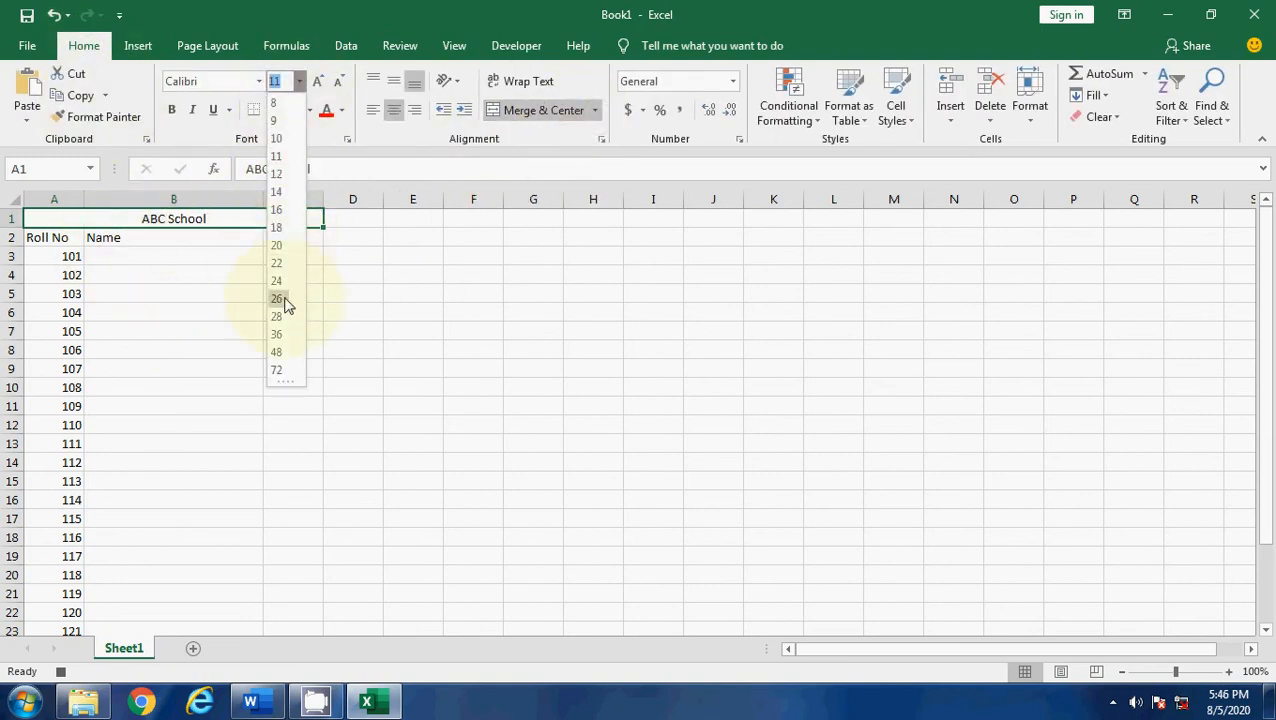
left_click(277, 336)
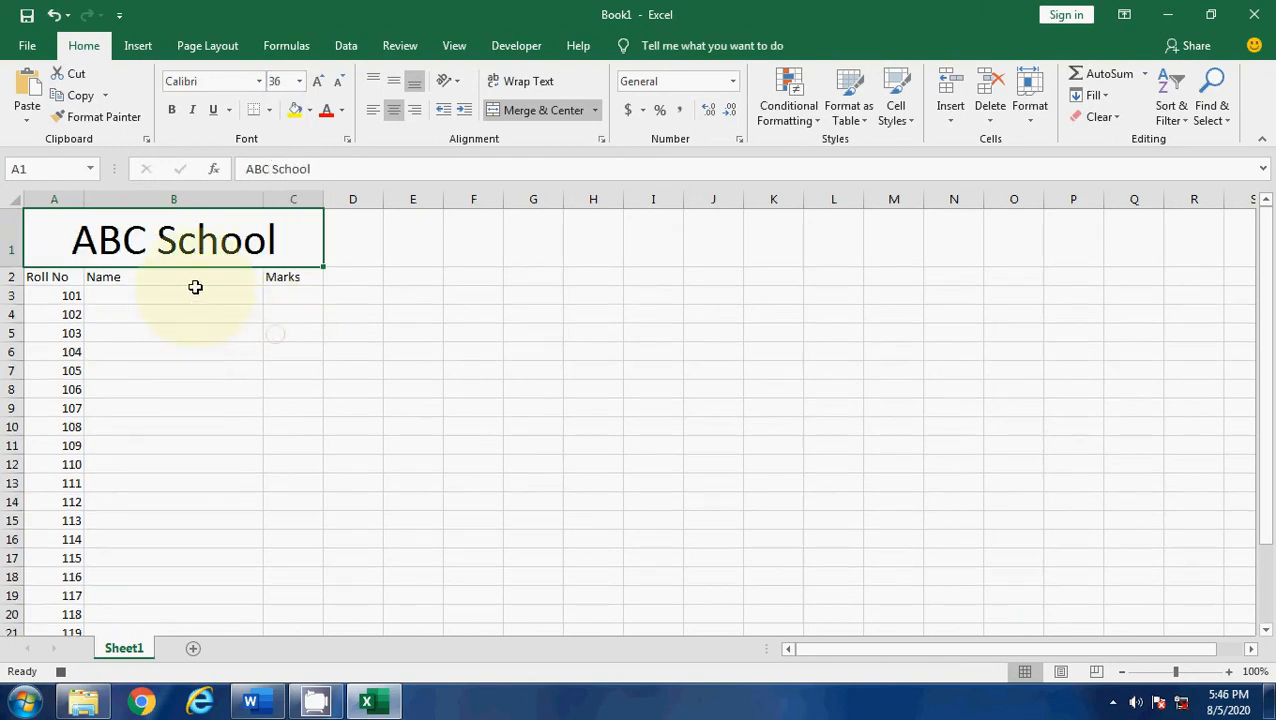
left_click(297, 116)
Fill the header cells A2 to C2 with green and set their font size to 20.
left_click_drag(60, 277, 285, 277)
left_click(313, 113)
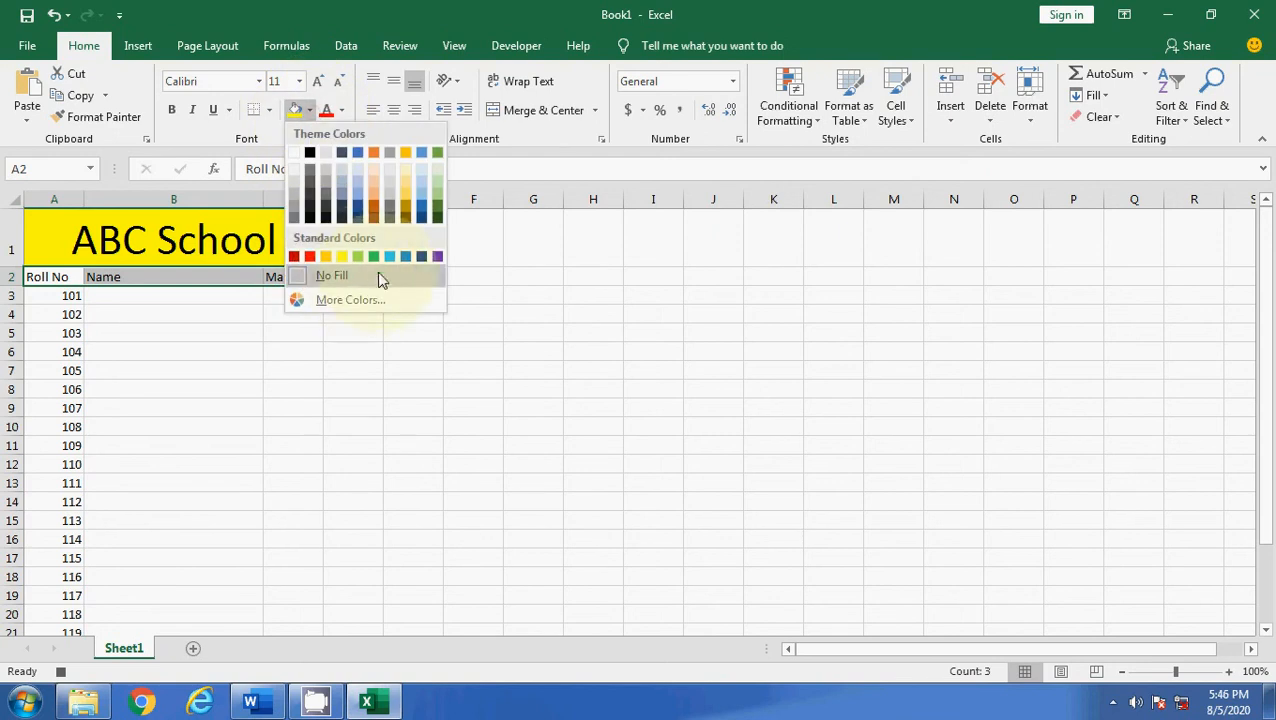
left_click(370, 256)
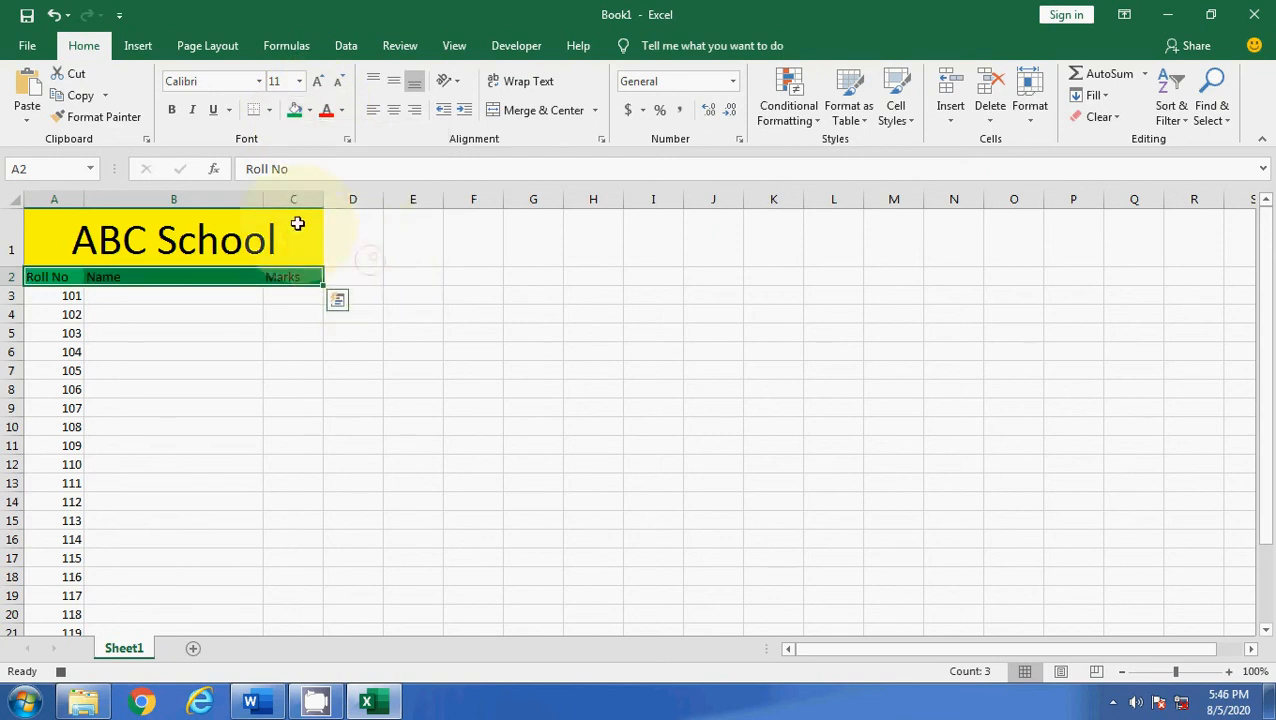
left_click(299, 81)
left_click(278, 248)
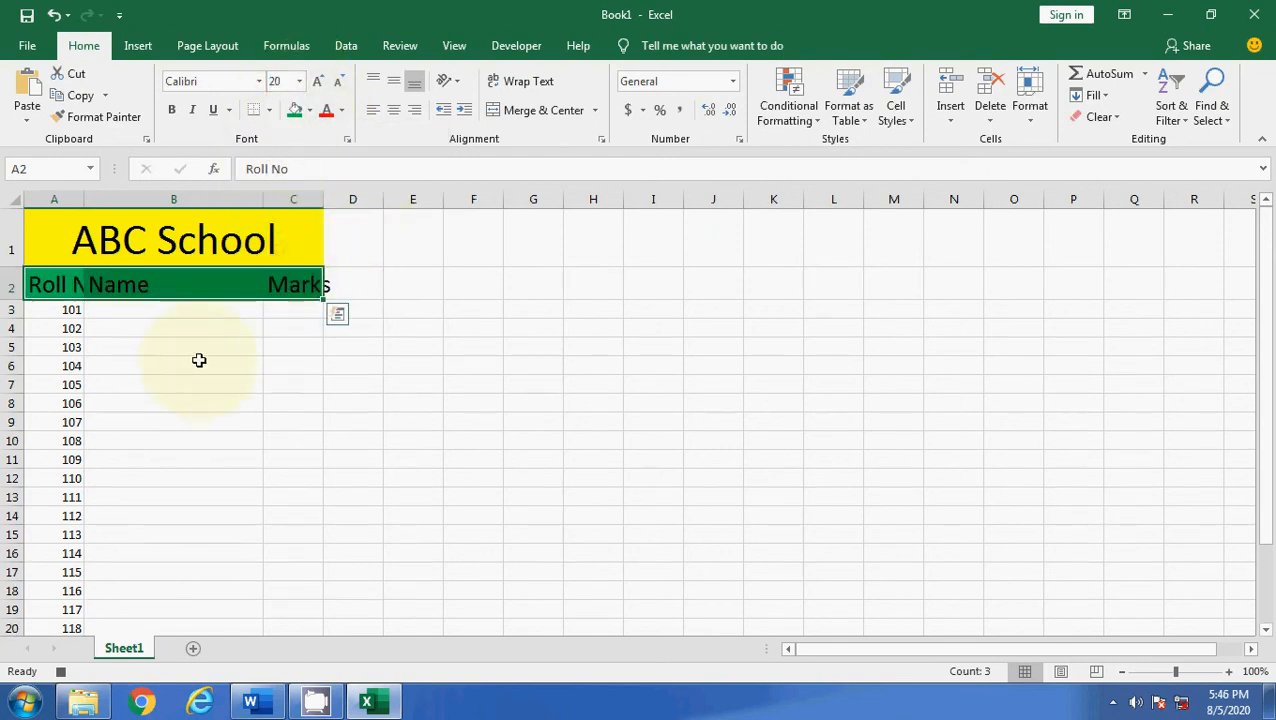
Set the font size of the list cells A3 to C27 to 16.
left_click(195, 364)
left_click_drag(50, 307, 288, 473)
left_click(289, 475)
scroll(223, 499, "up", 4)
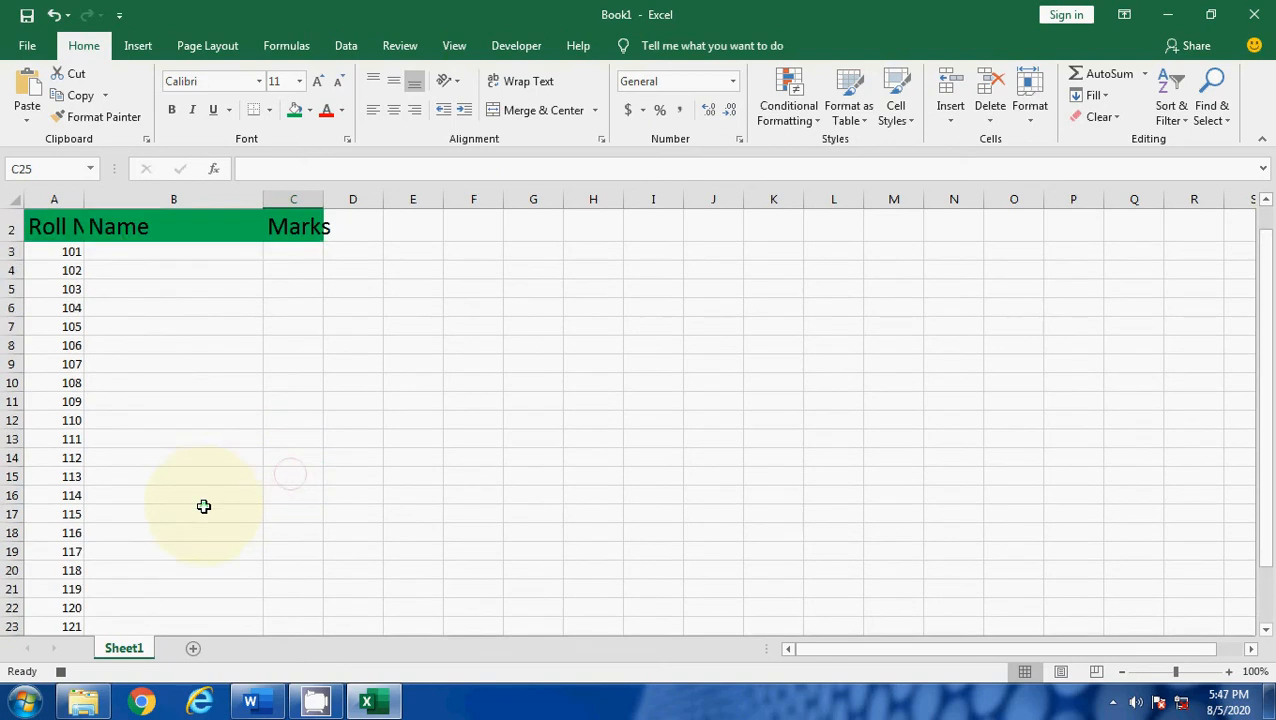
left_click_drag(55, 310, 308, 596)
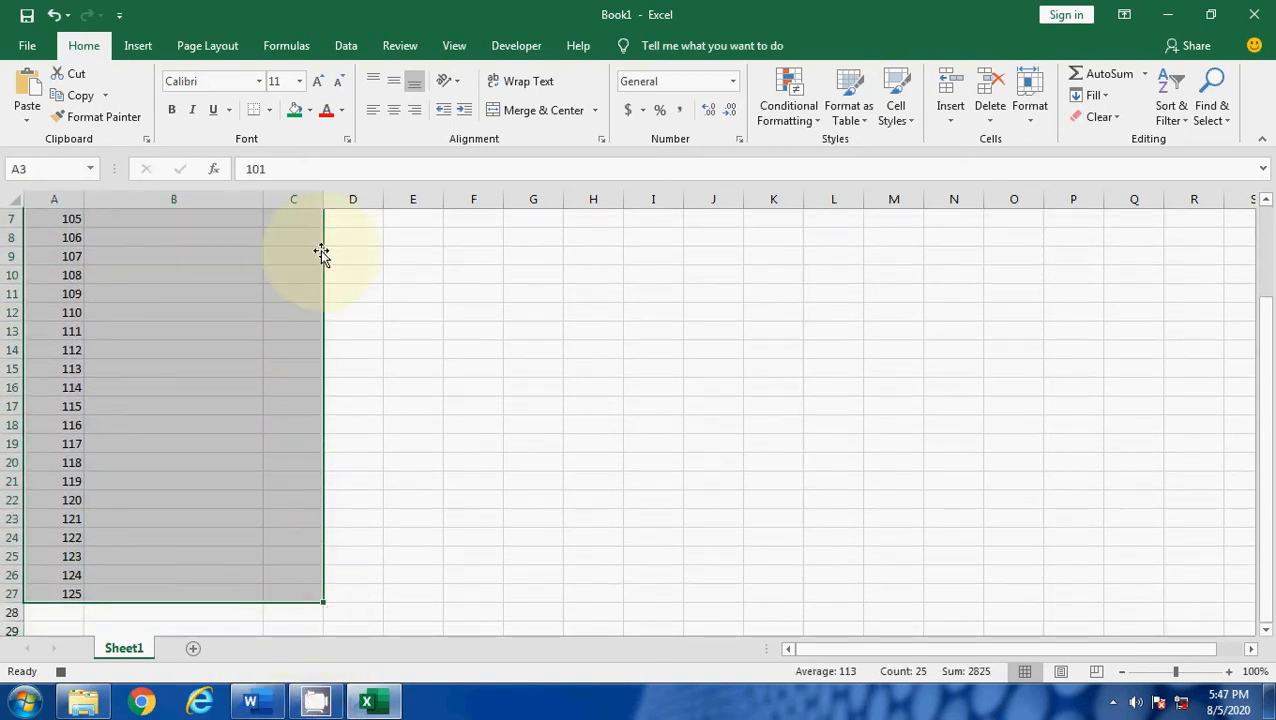
left_click(299, 81)
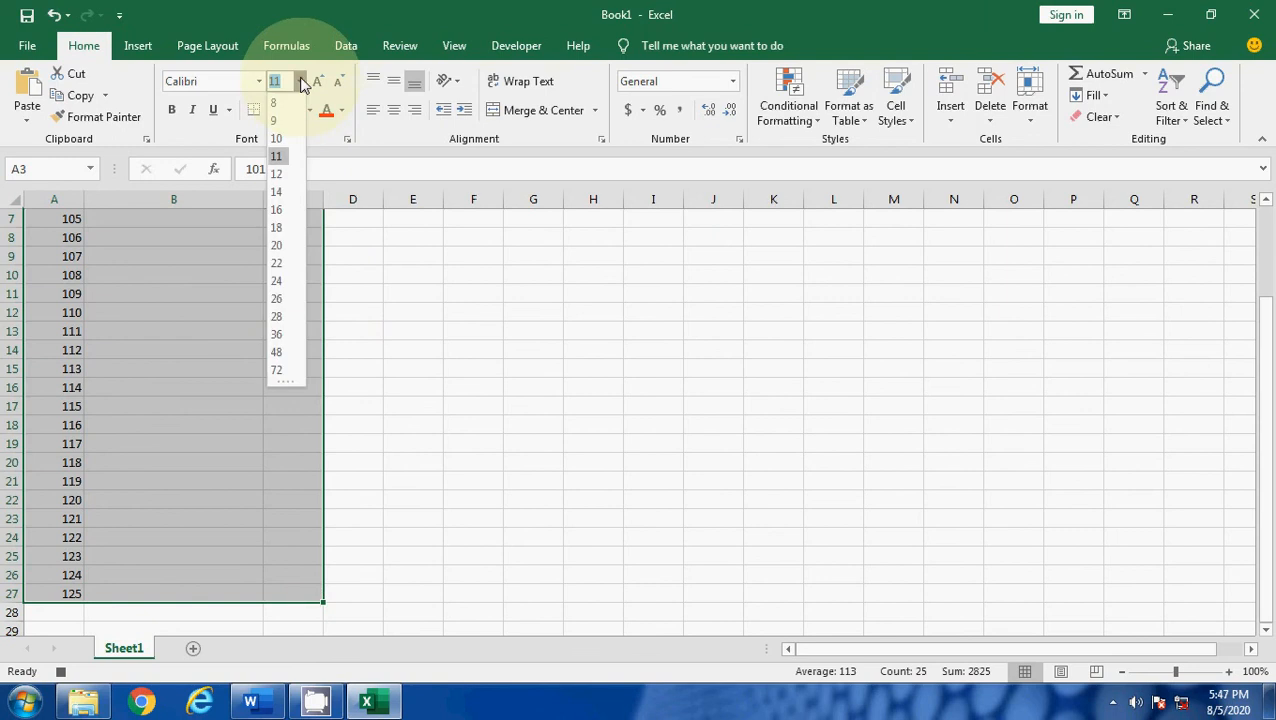
left_click(287, 214)
left_click(78, 312)
Apply all borders to the whole award list, cells A1 to C27.
left_click_drag(78, 260, 305, 590)
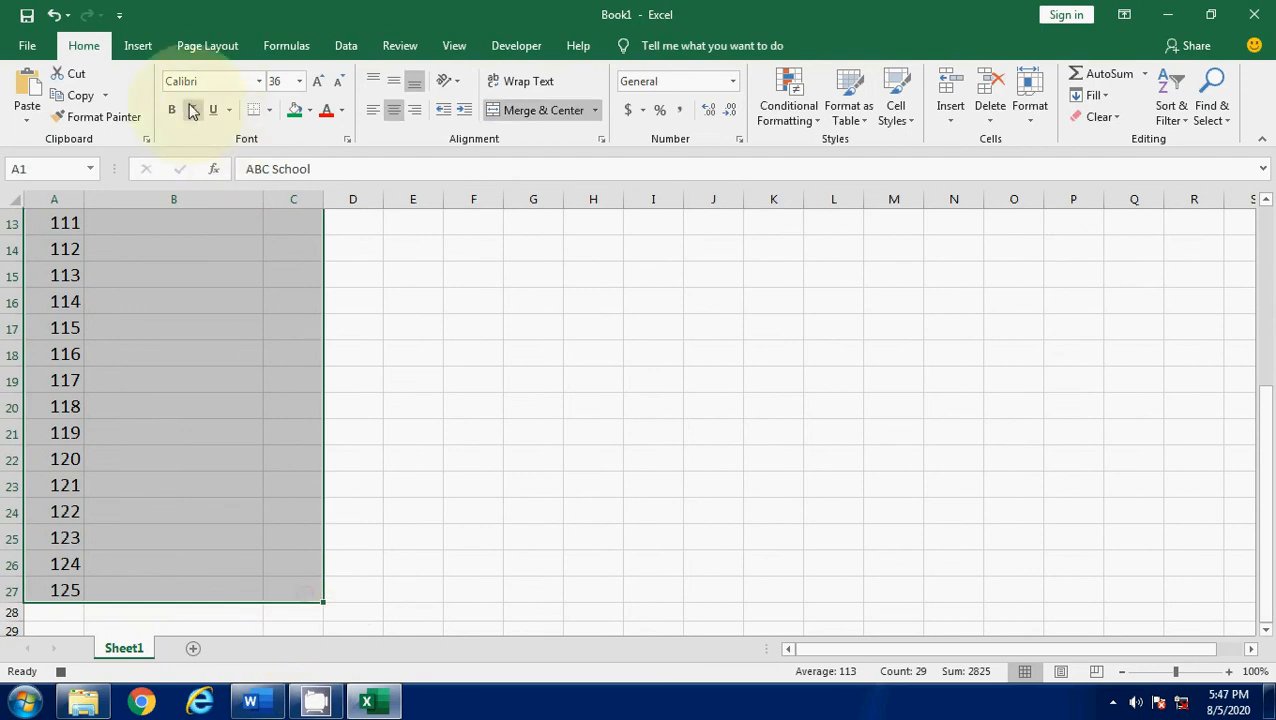
left_click(269, 110)
left_click(286, 278)
scroll(286, 278, "up", 4)
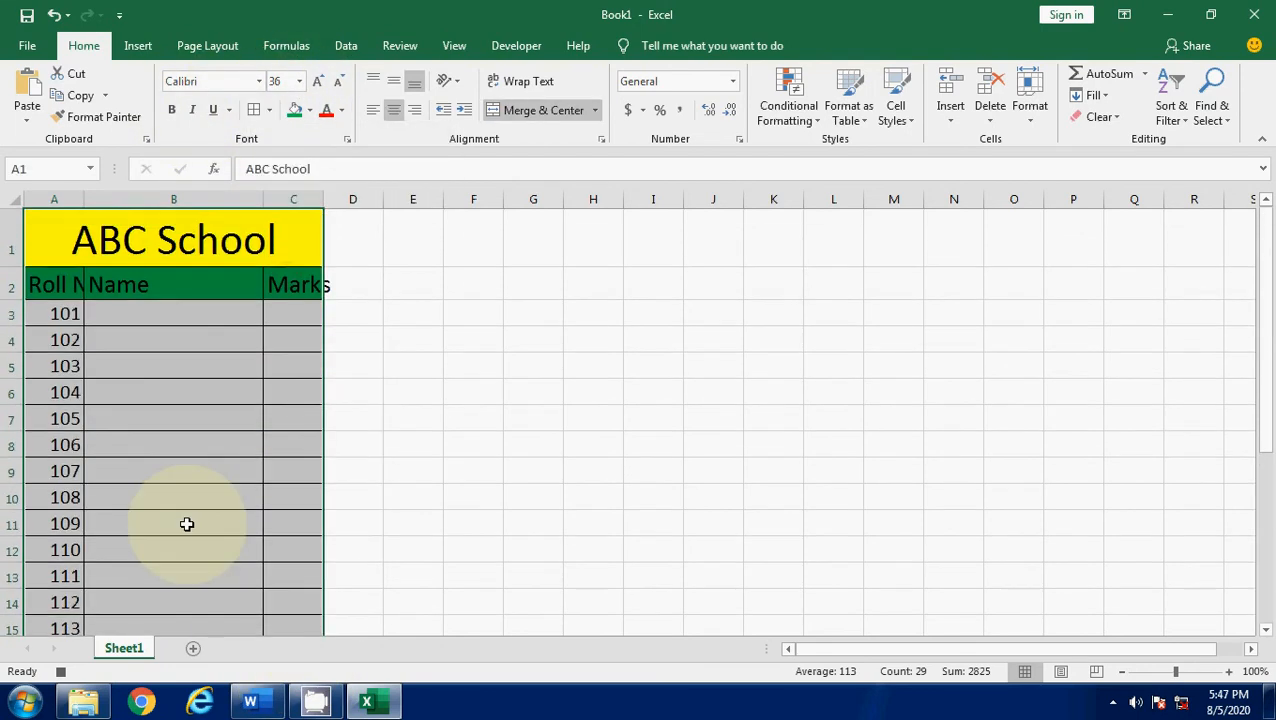
left_click(154, 392)
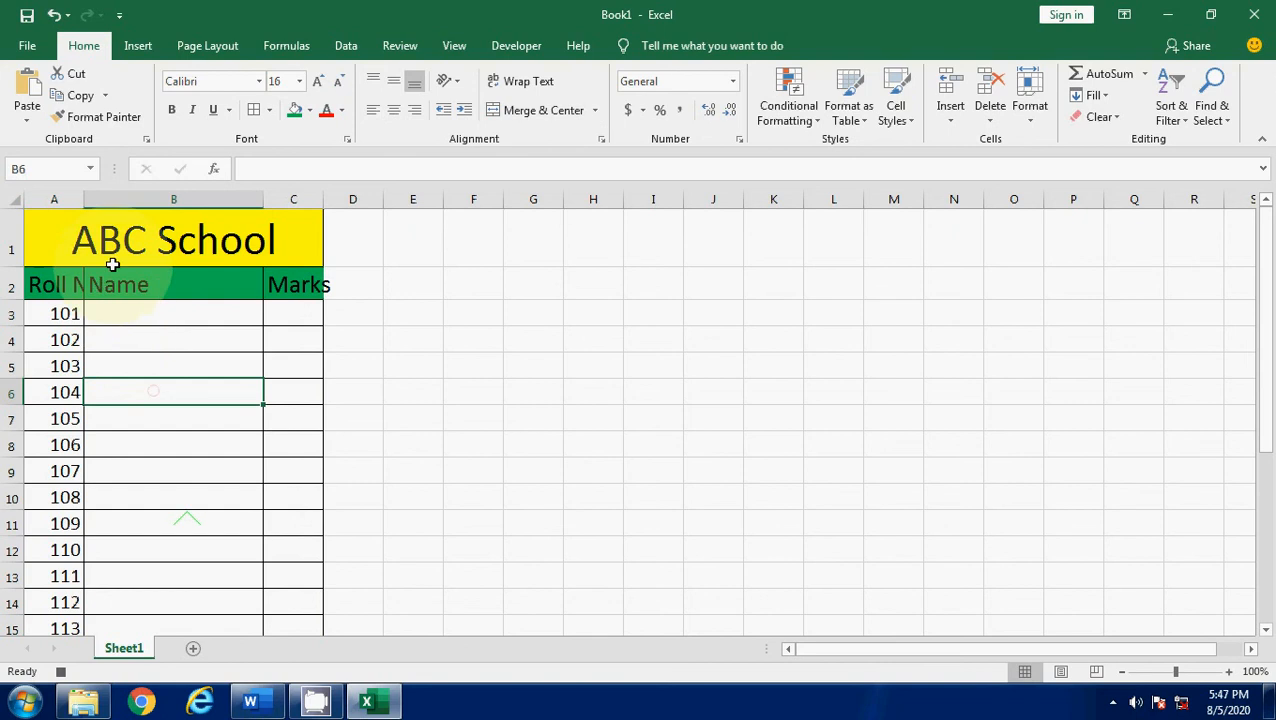
Widen the list's columns to one equal width and narrow the Roll No column to just fit its heading.
double_click(263, 200)
left_click(9, 201)
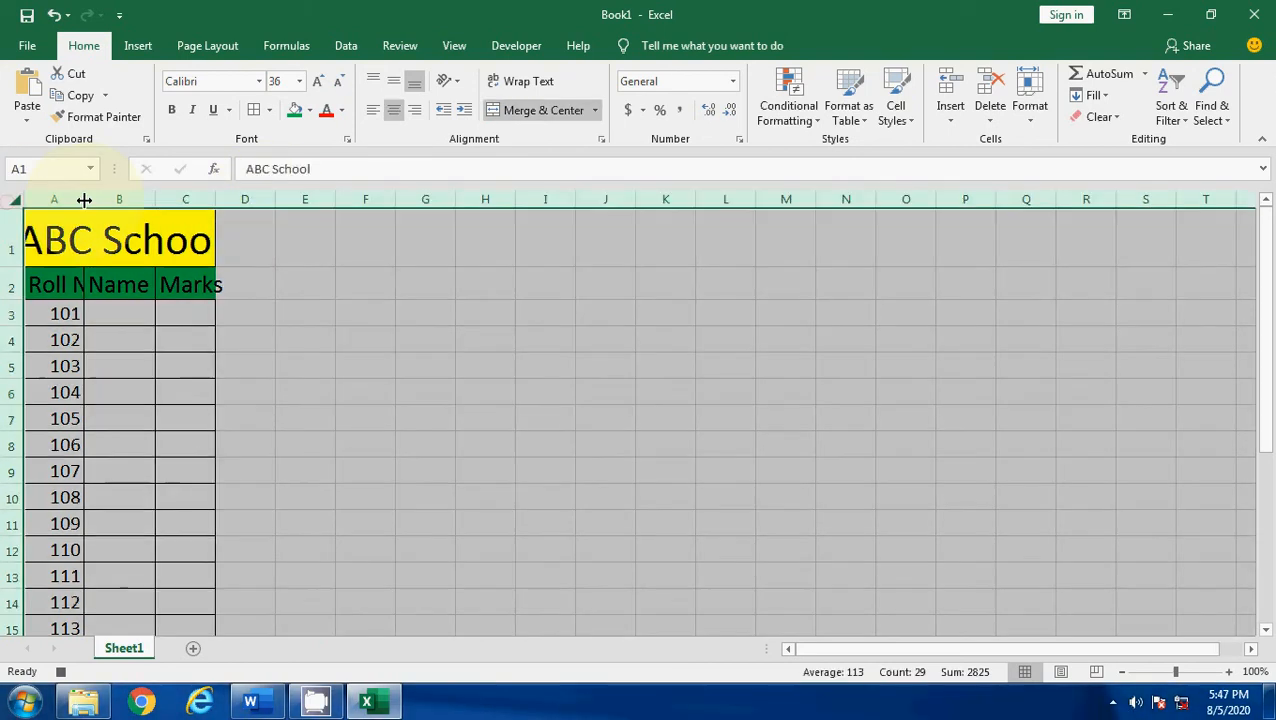
double_click(85, 199)
left_click_drag(181, 195, 288, 213)
left_click(379, 397)
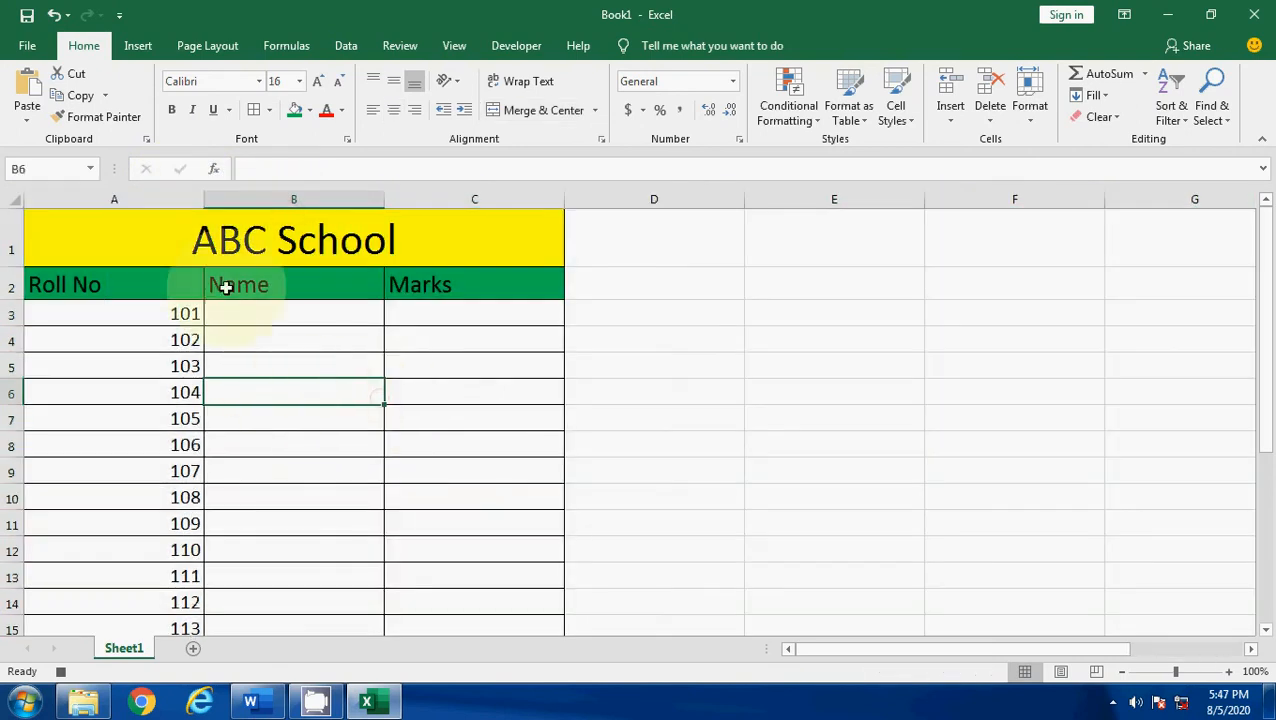
left_click_drag(205, 199, 104, 223)
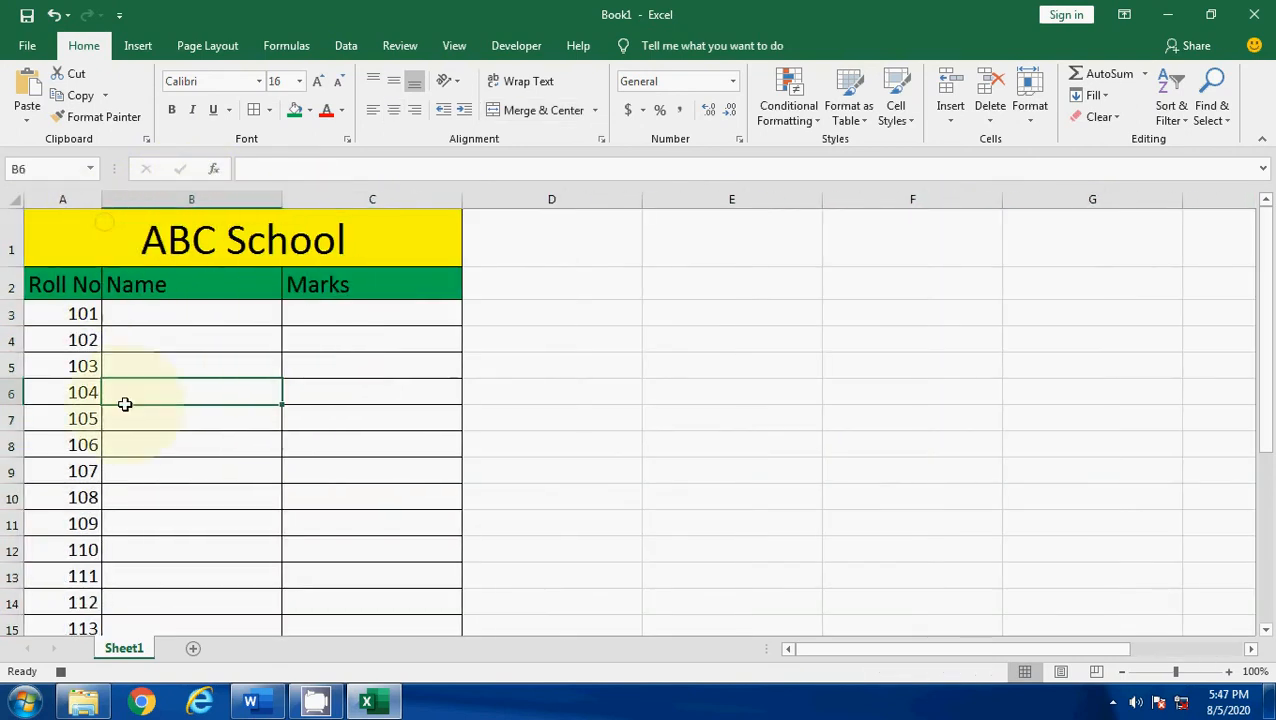
Widen the Name column by about a third and stop recording the macro.
right_click(110, 652)
key("Escape")
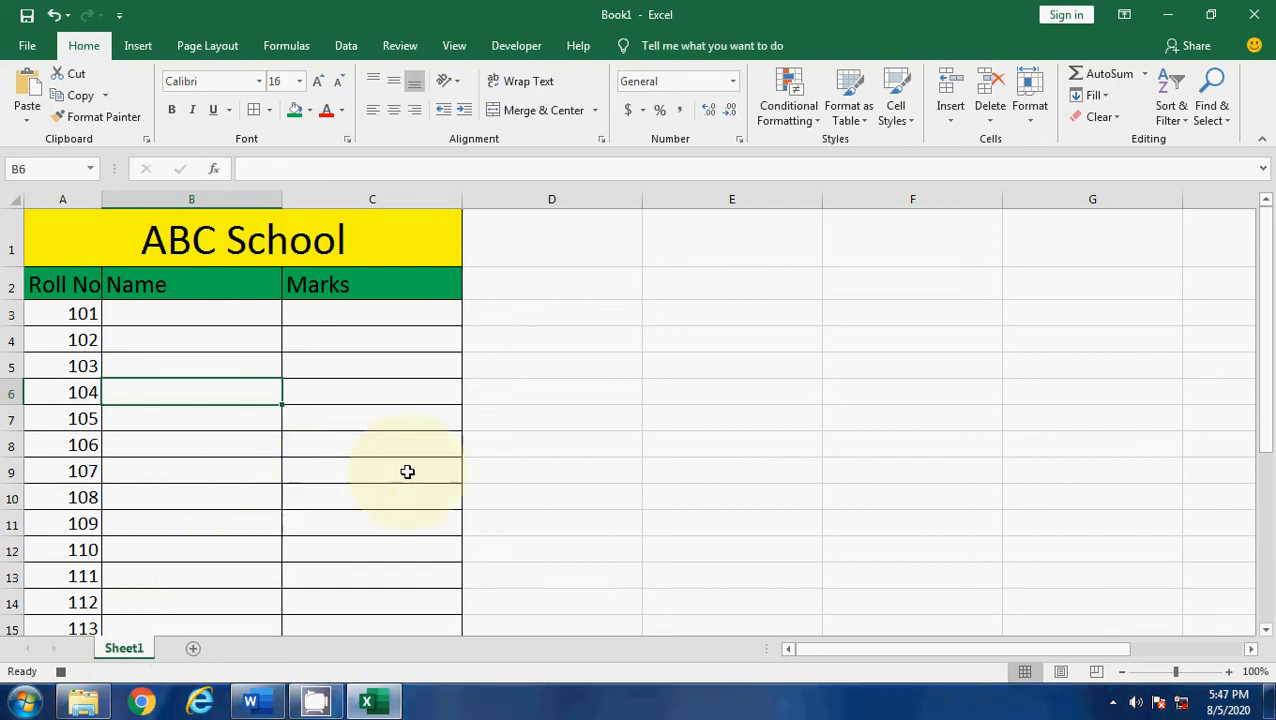
left_click_drag(281, 198, 344, 207)
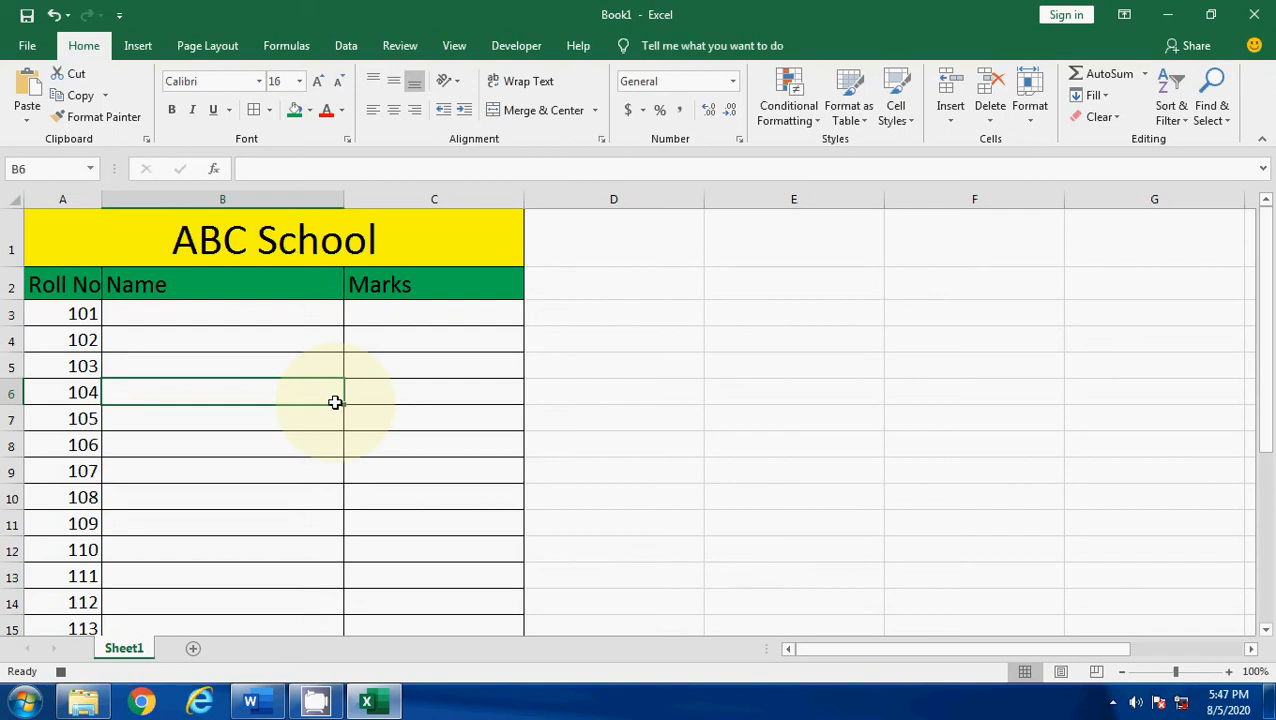
left_click(515, 46)
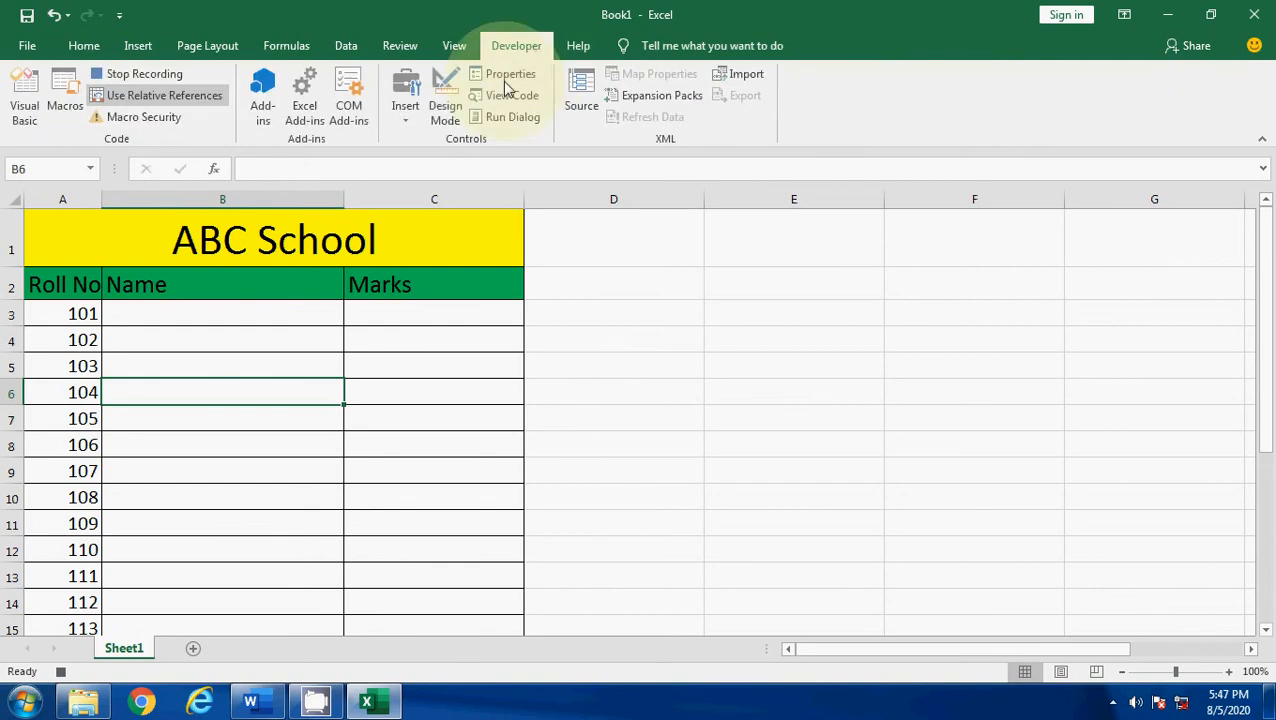
left_click(146, 74)
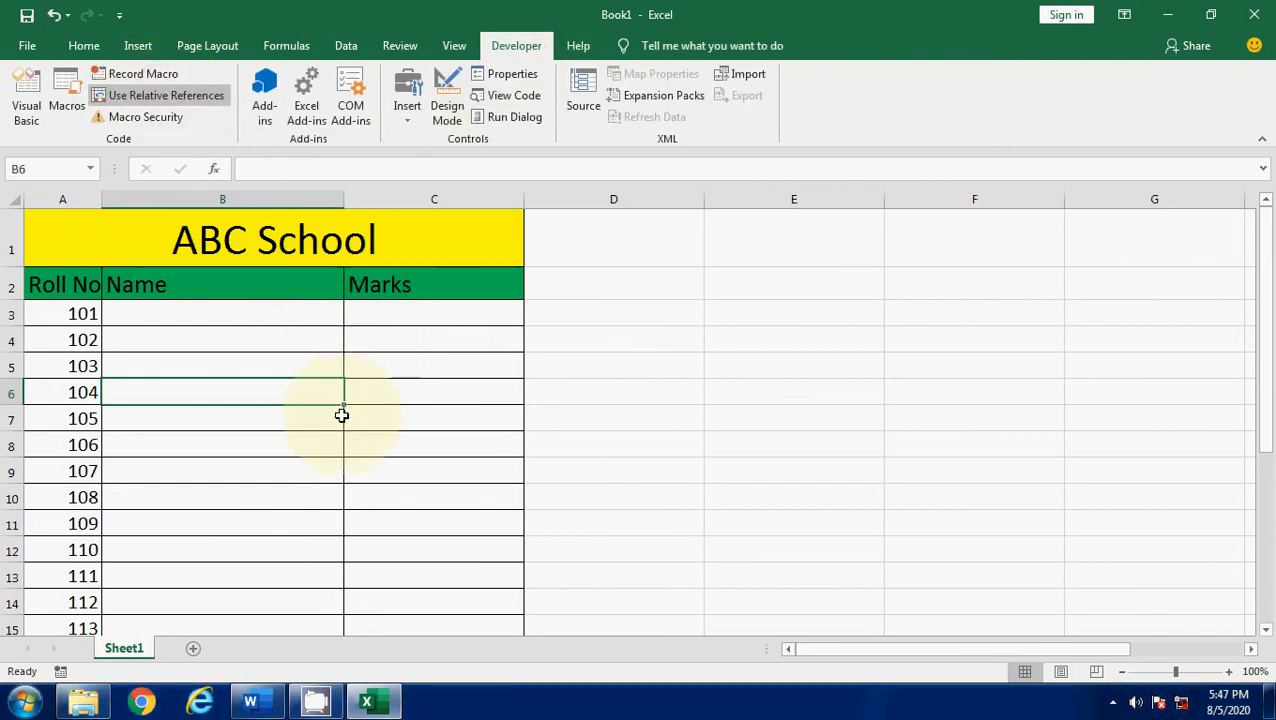
Switch to the Word document, highlight the topic "Use macro as a function", and return to the Excel workbook.
left_click(258, 703)
left_click(205, 603)
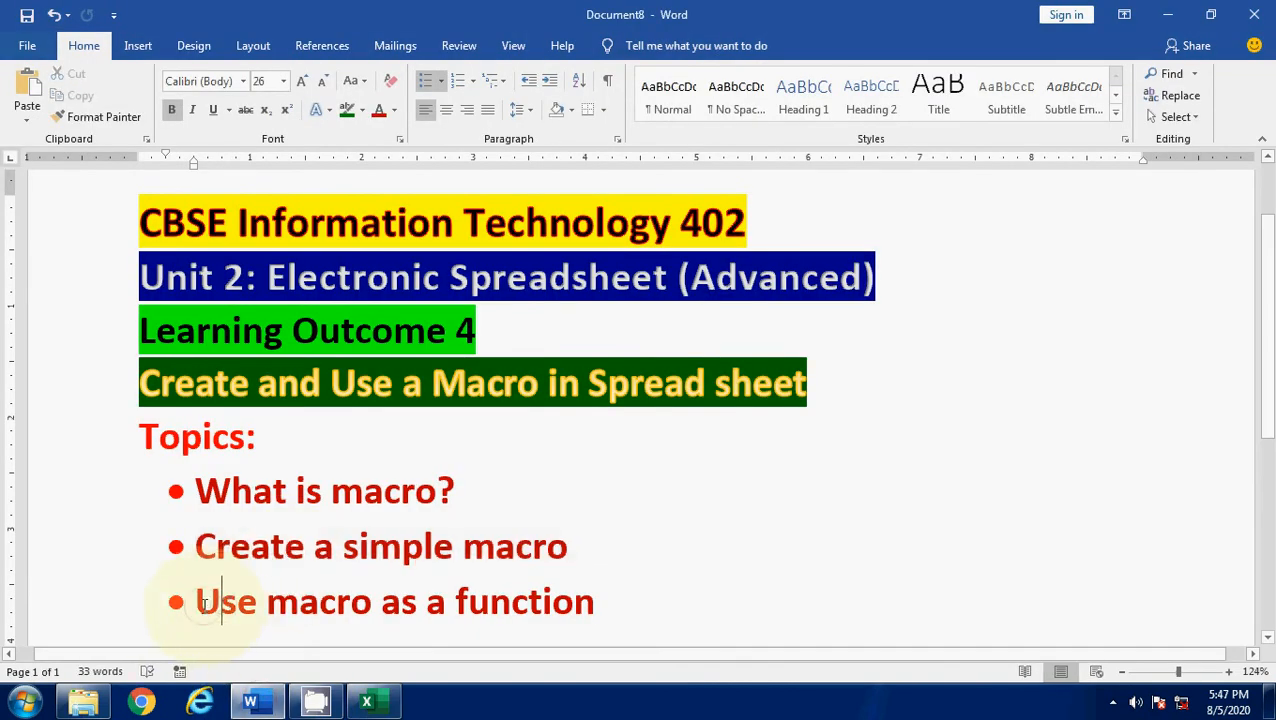
left_click_drag(205, 603, 600, 612)
left_click(366, 703)
left_click(322, 463)
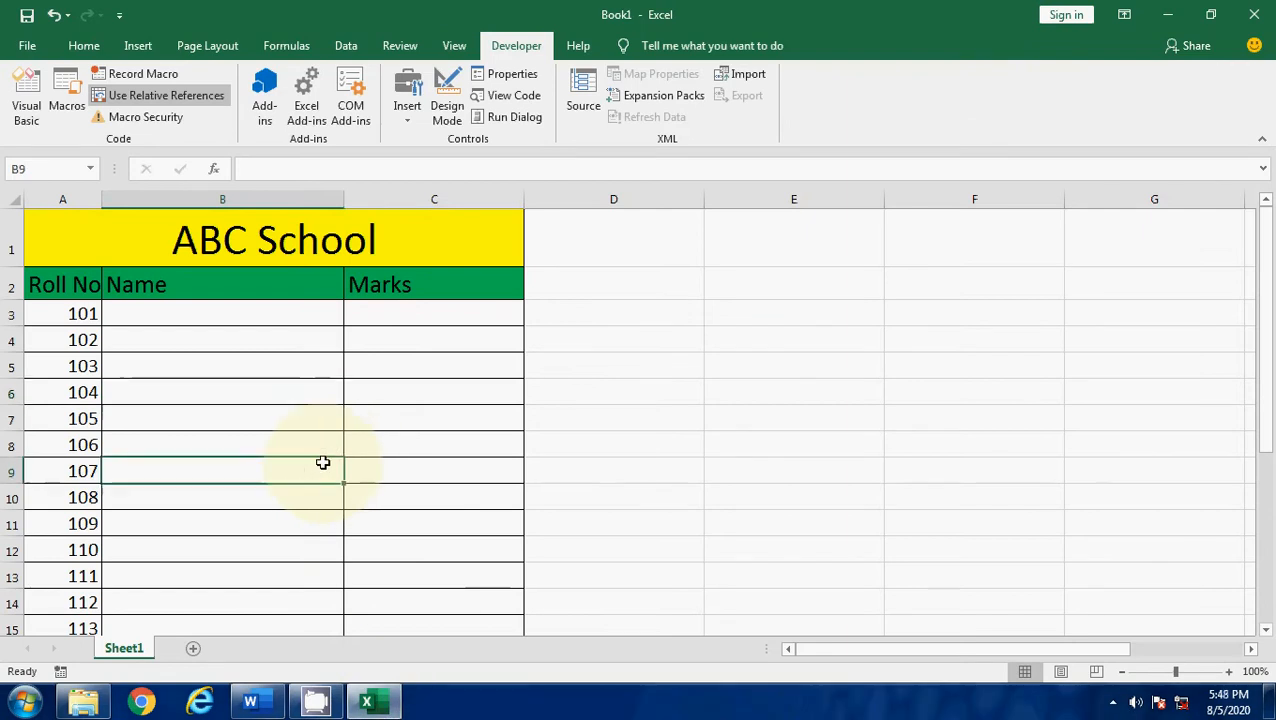
Add a second worksheet, run the AWL macro on it, and compare its award list with the one on Sheet1.
left_click(195, 649)
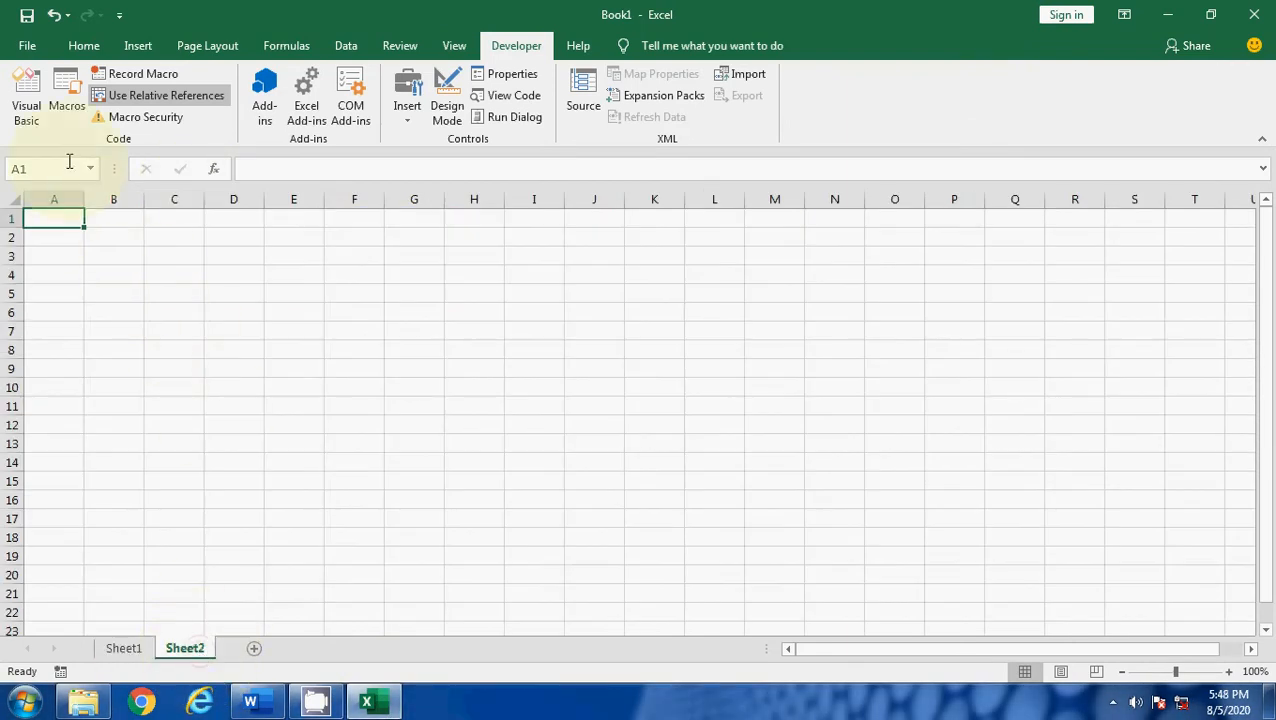
left_click(62, 106)
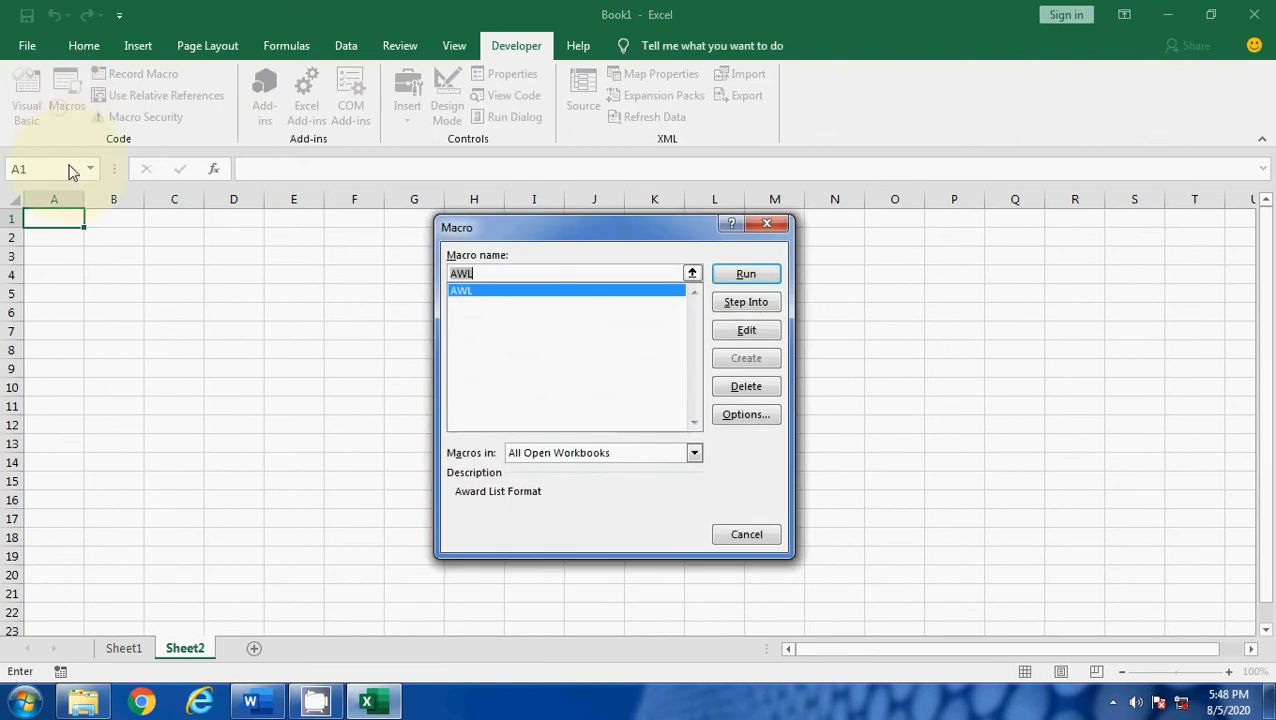
left_click(737, 283)
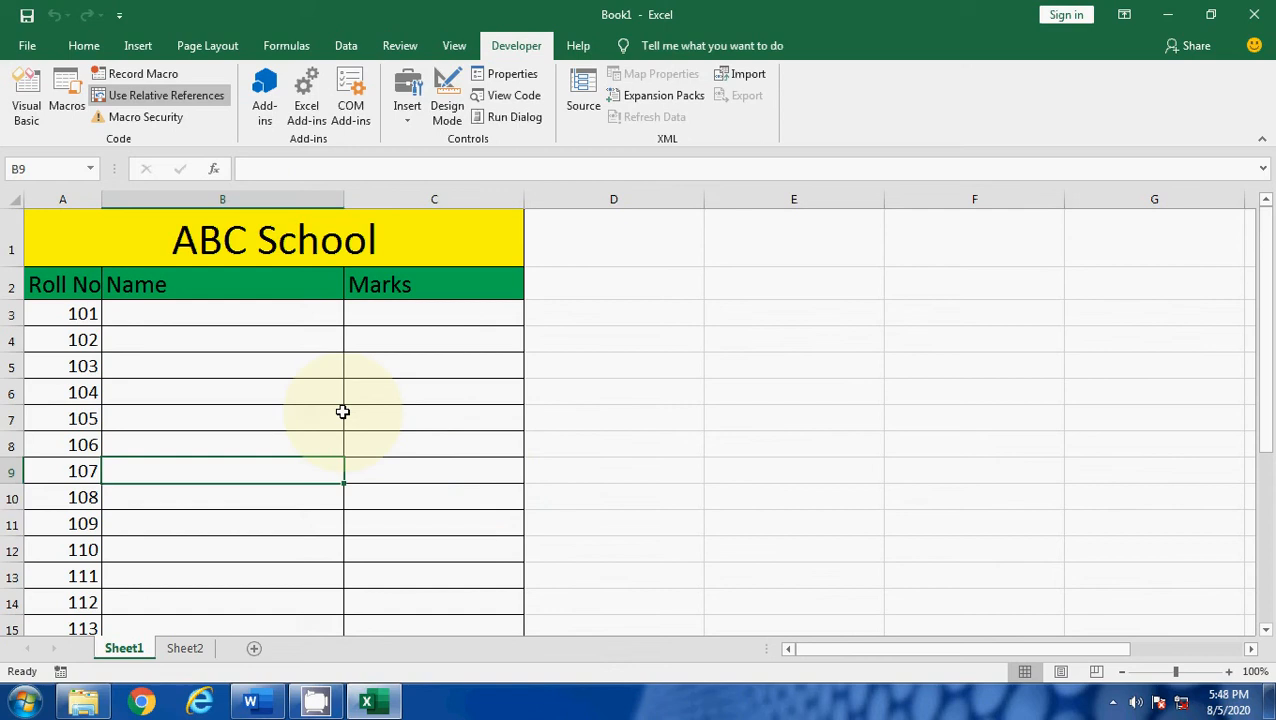
scroll(342, 413, "down", 3)
left_click(190, 648)
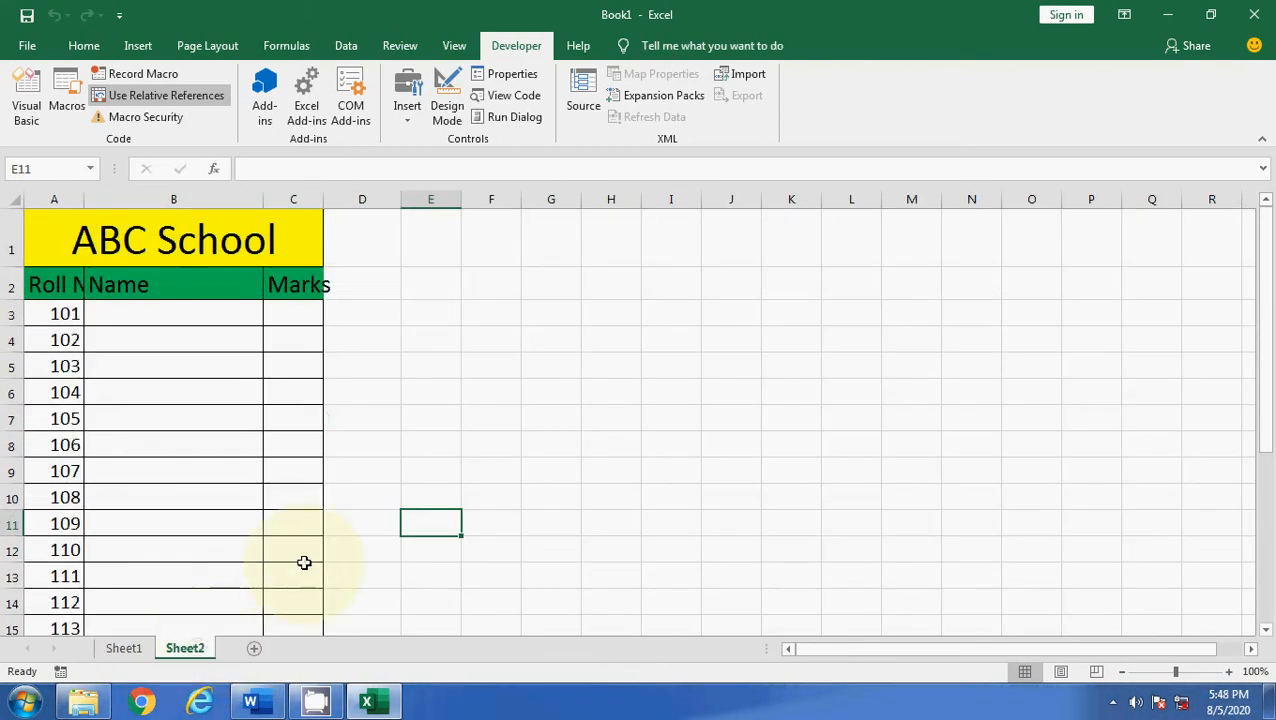
Widen all columns of Sheet2 to one equal width, about five times the Roll No column's default width.
left_click(205, 447)
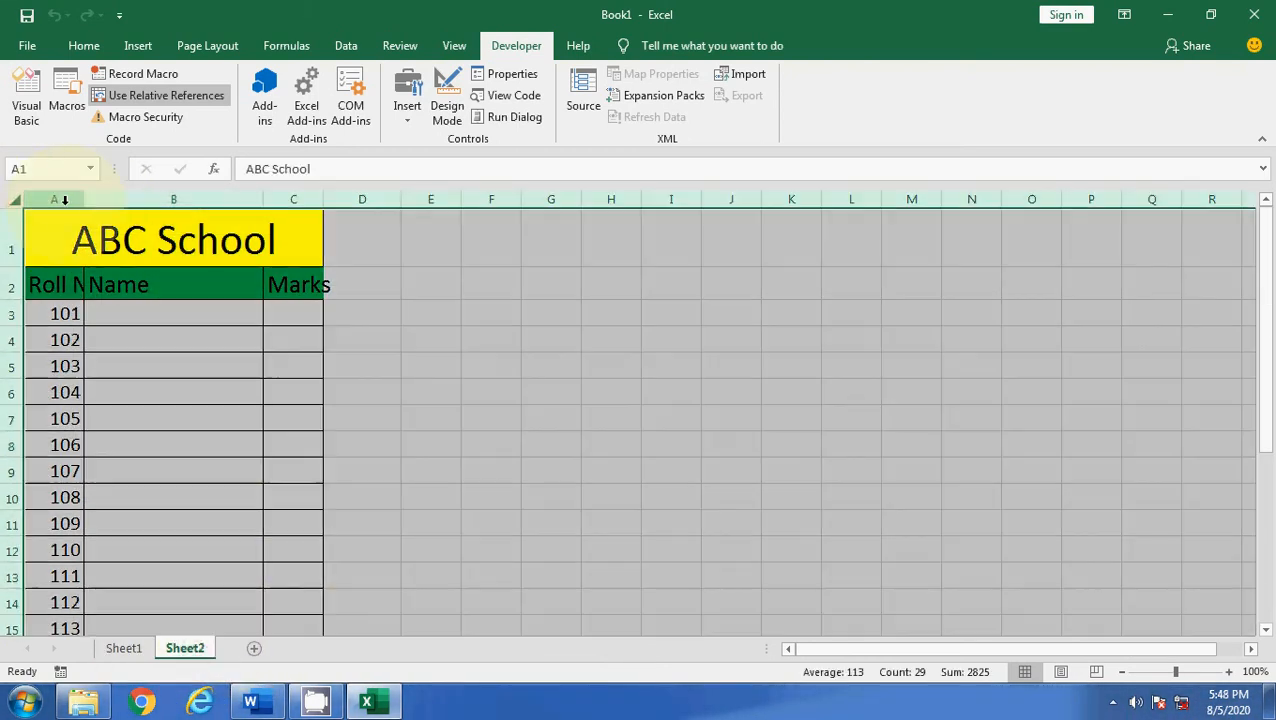
left_click(13, 199)
left_click_drag(85, 199, 85, 199)
double_click(85, 199)
left_click_drag(177, 199, 429, 232)
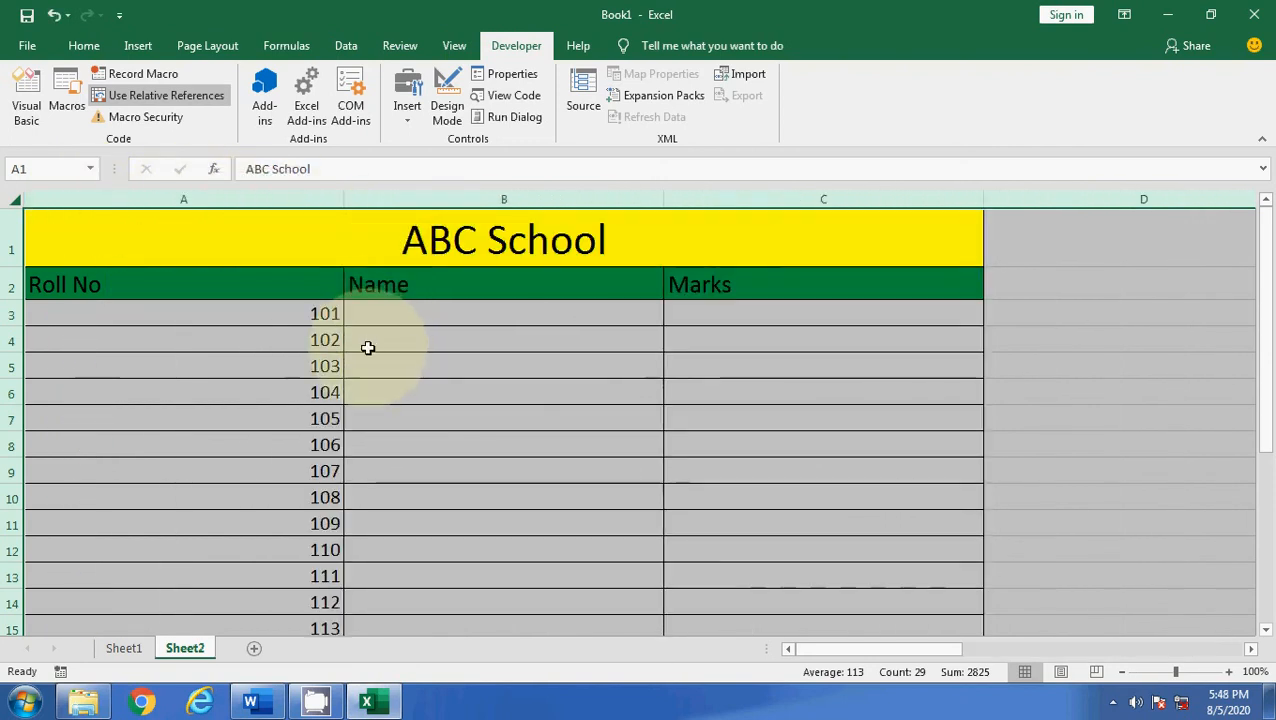
left_click(521, 345)
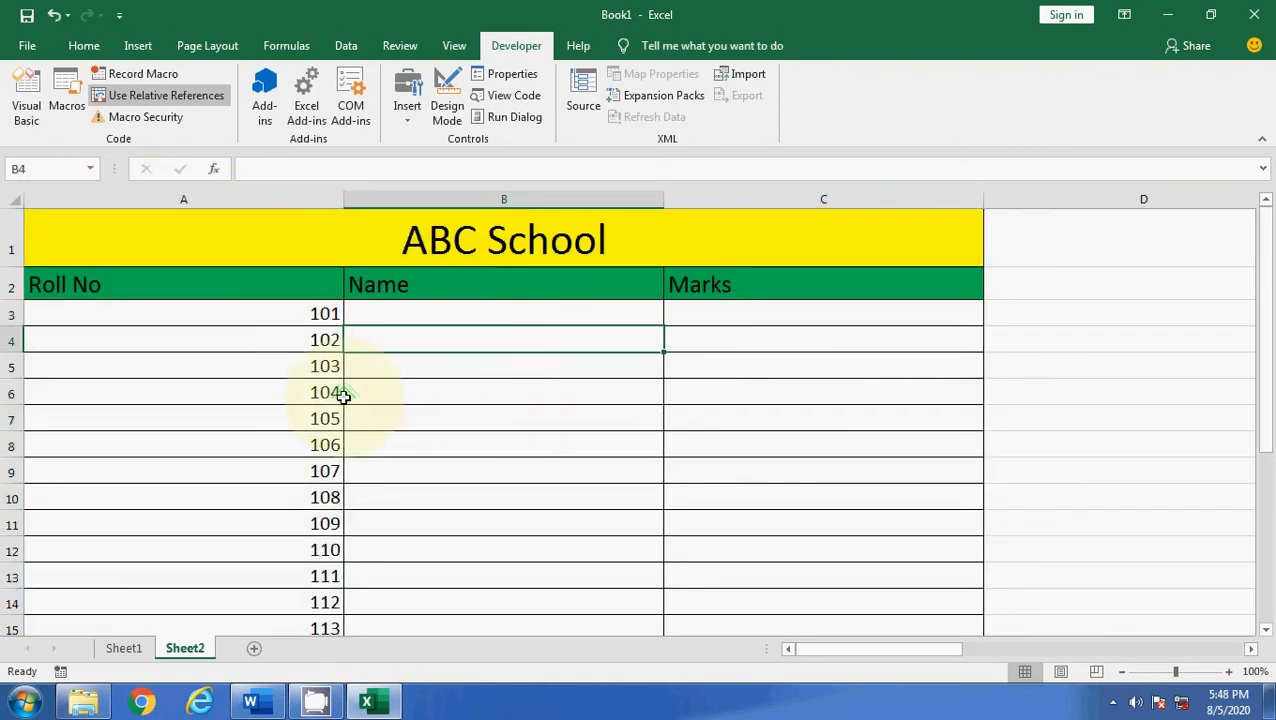
Add a third worksheet and generate the award list on it with the AWL macro.
left_click(255, 649)
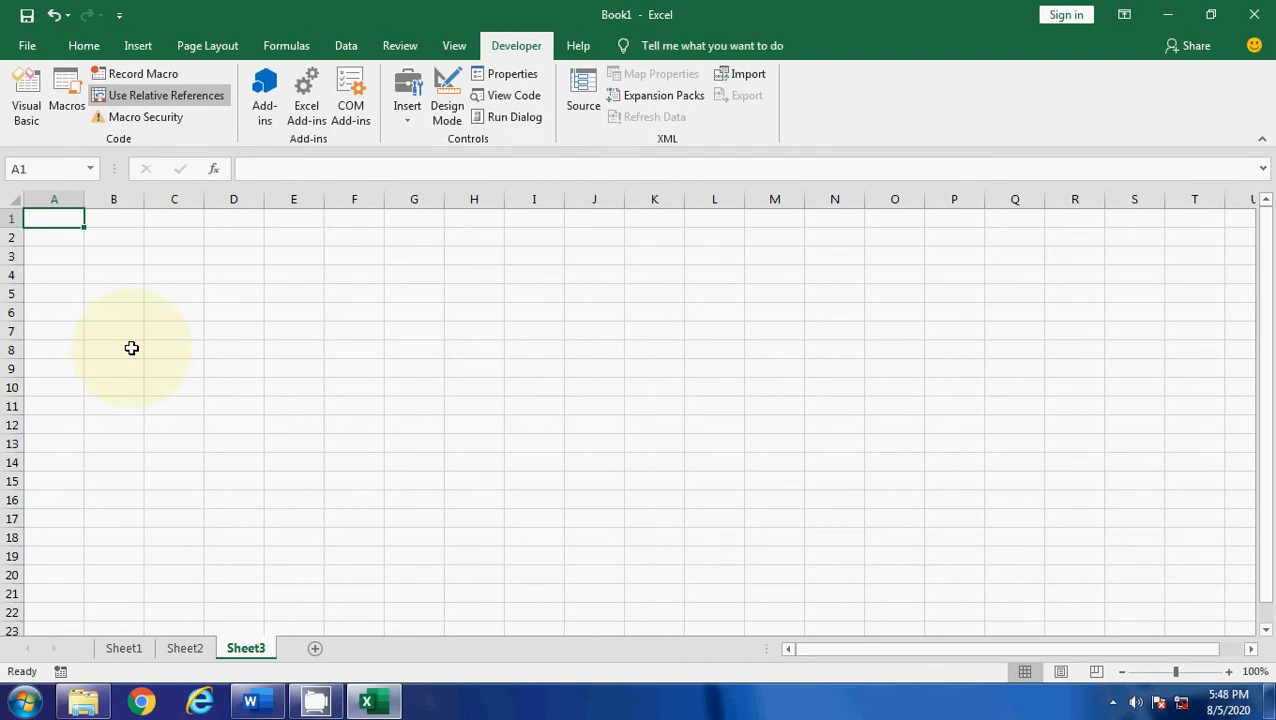
key("ctrl+Page_Up")
key("ctrl+Page_Up")
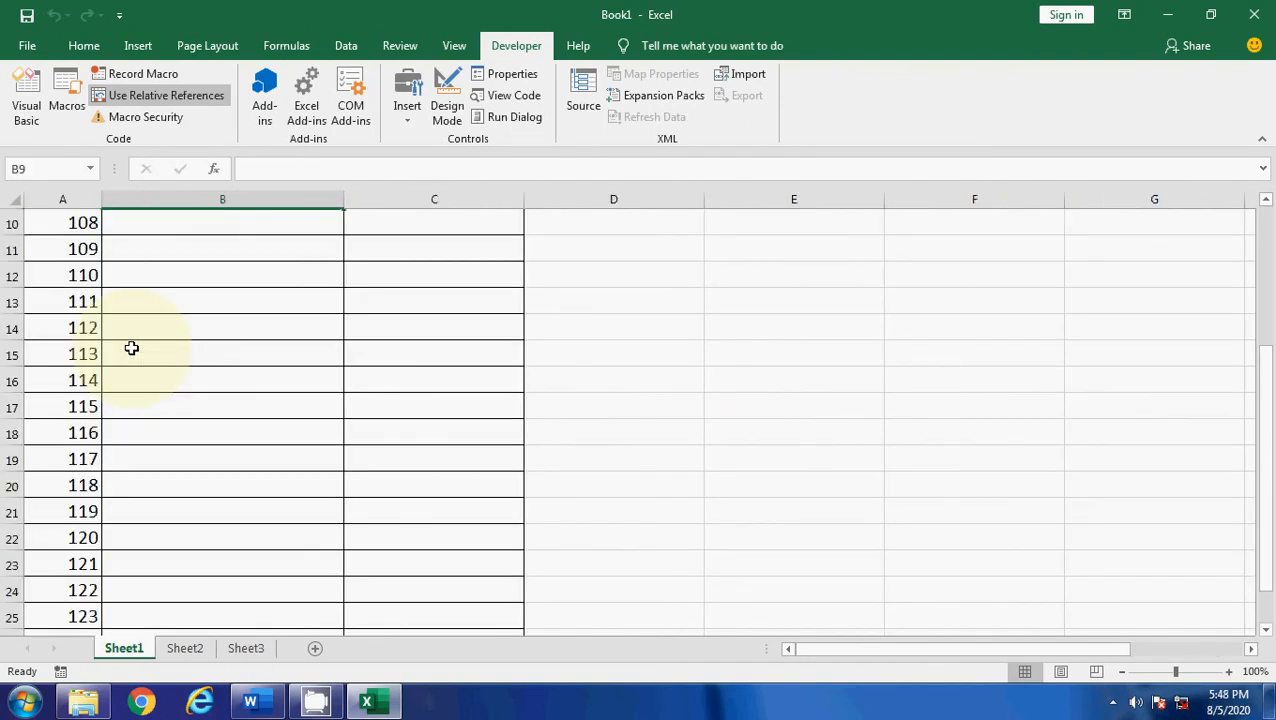
scroll(262, 475, "up", 3)
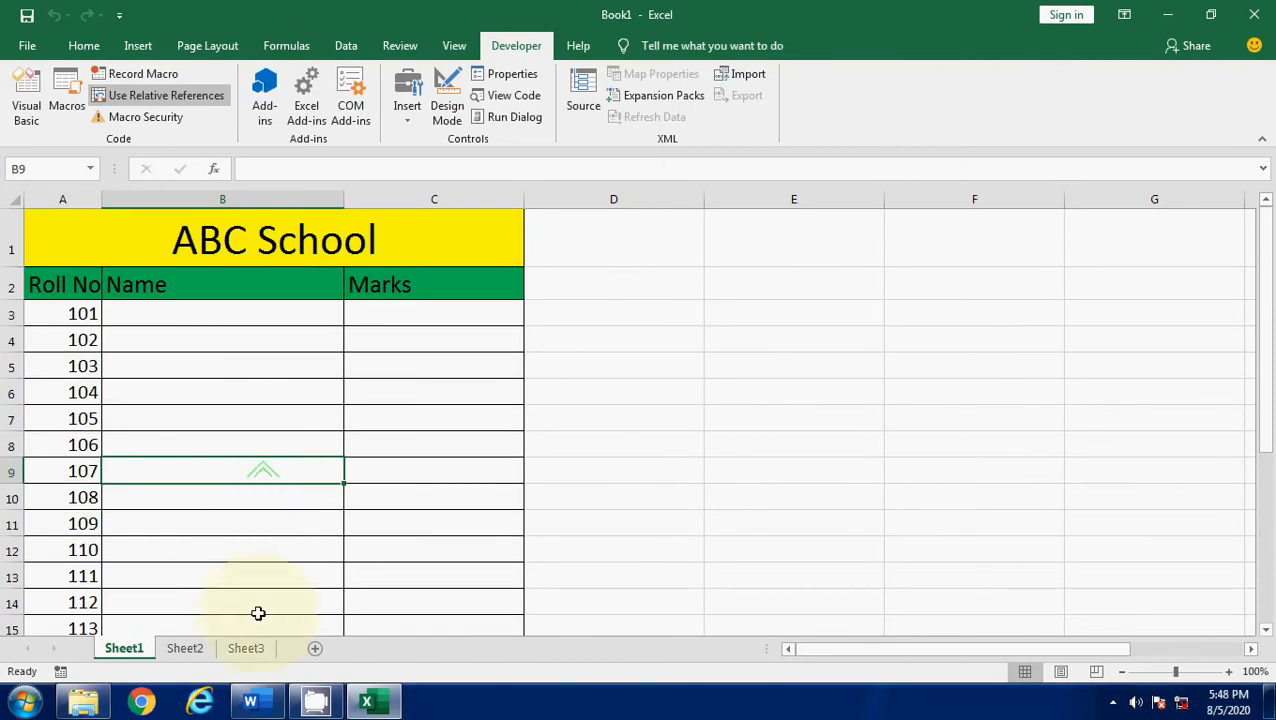
left_click(247, 648)
left_click(165, 372)
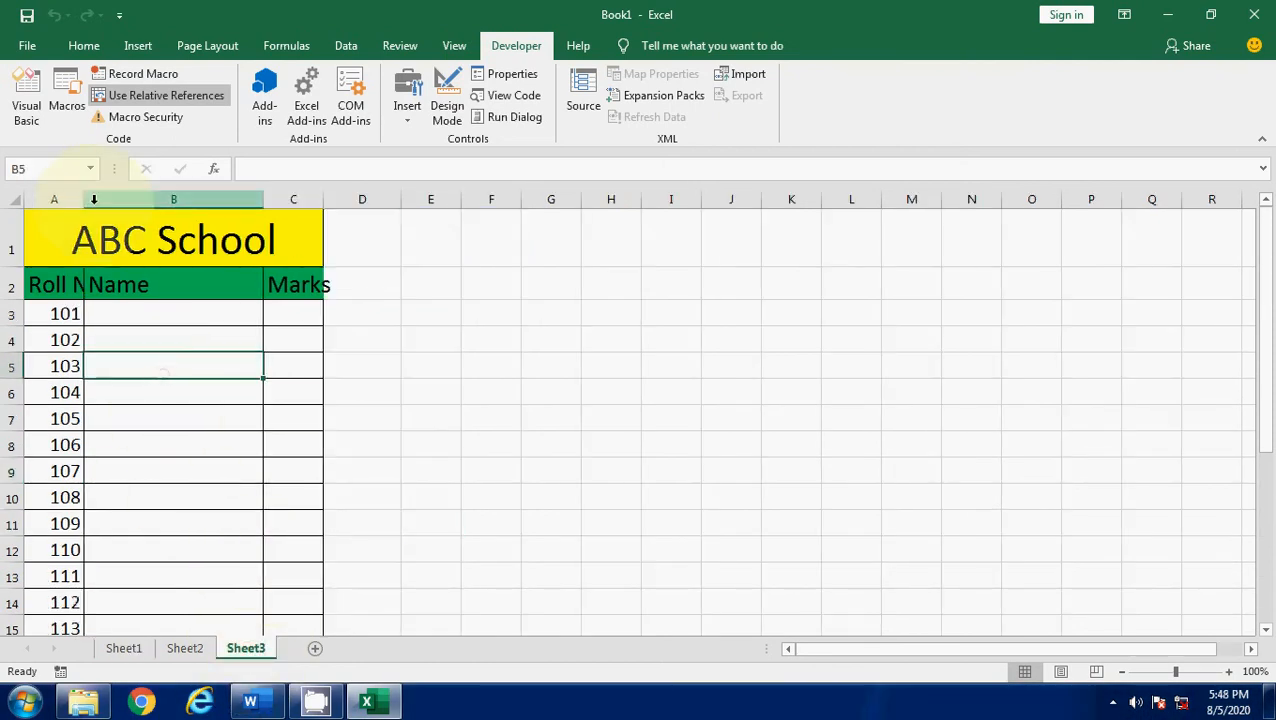
Fit Sheet3's Roll No column to its contents and widen its Name and Marks columns.
double_click(84, 199)
left_click_drag(287, 197, 539, 199)
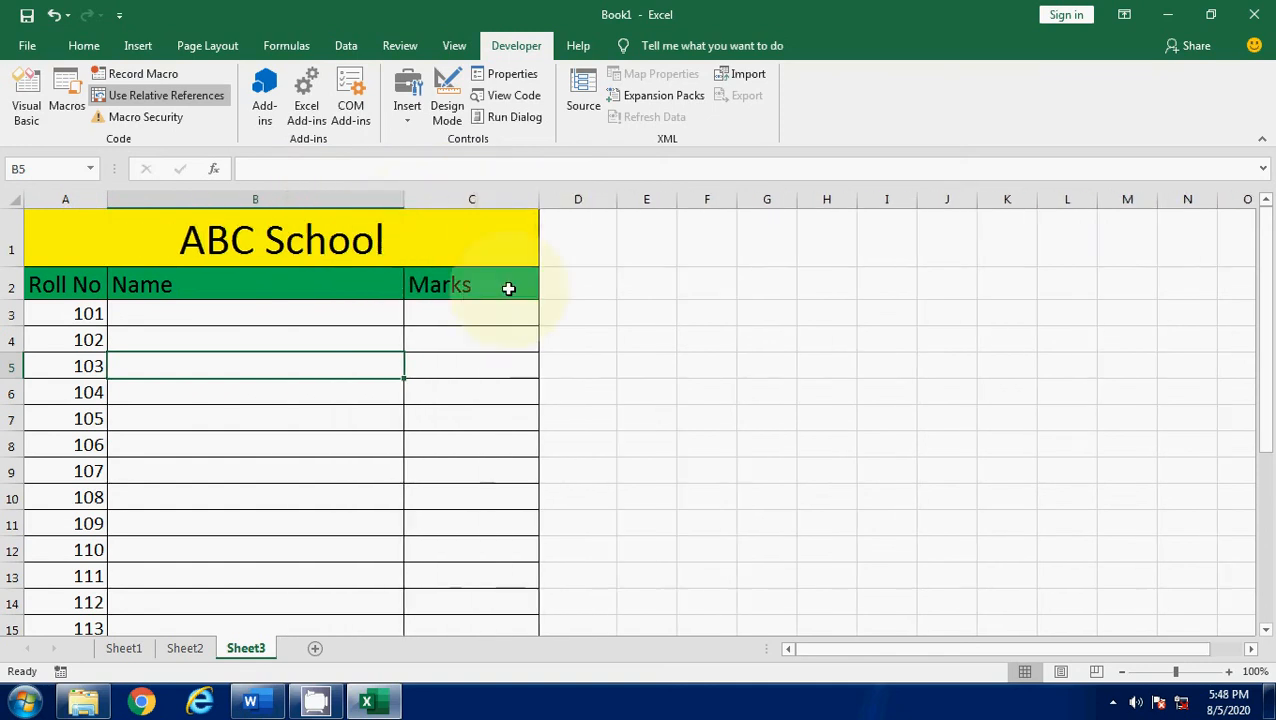
left_click(341, 386)
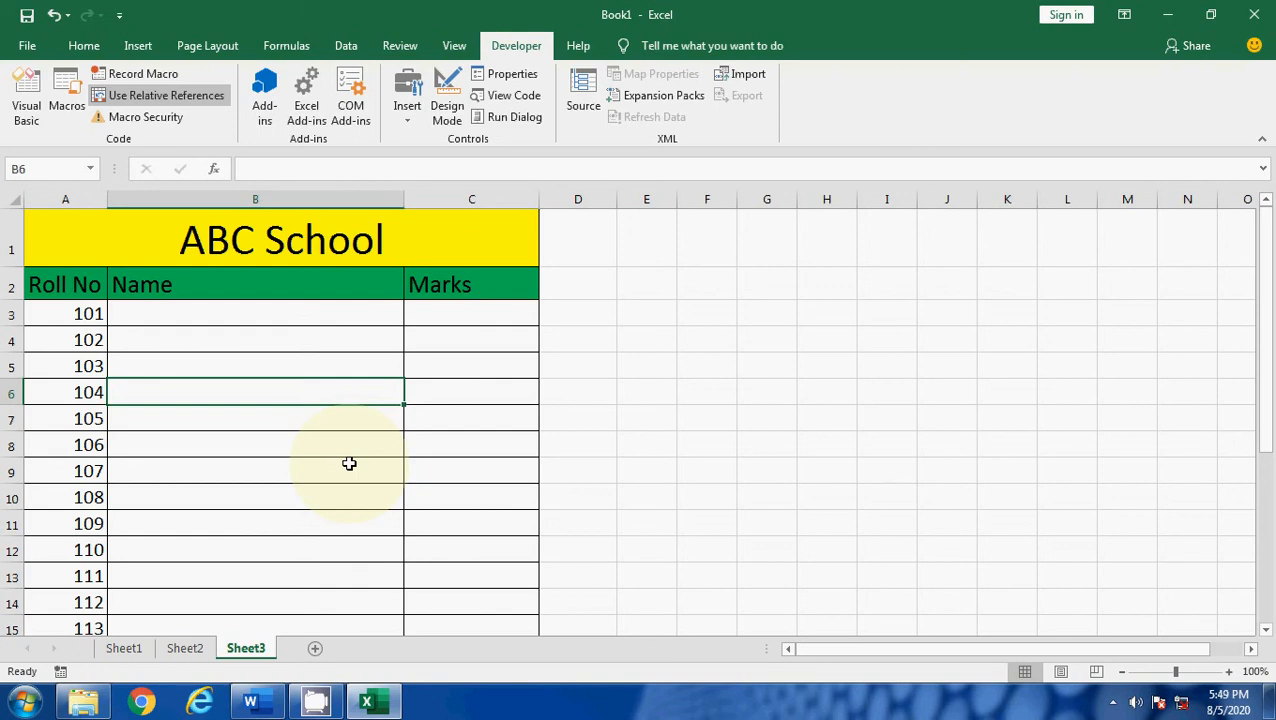
left_click(1115, 703)
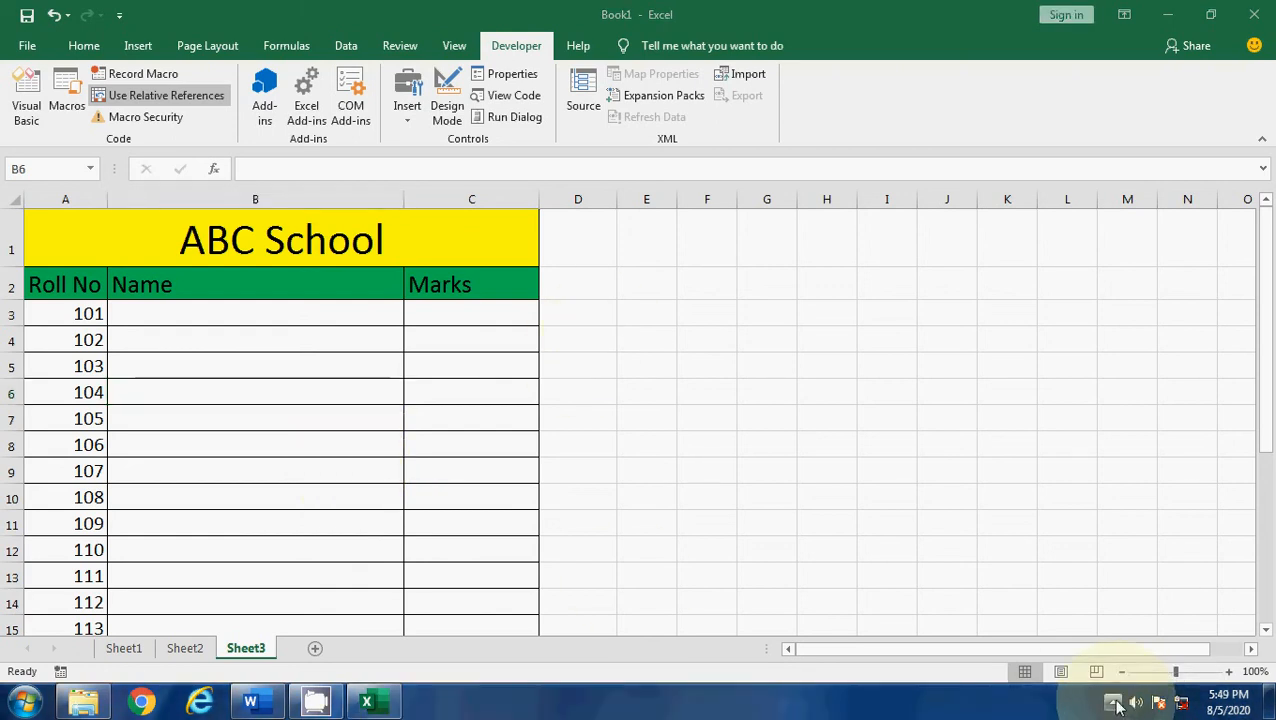